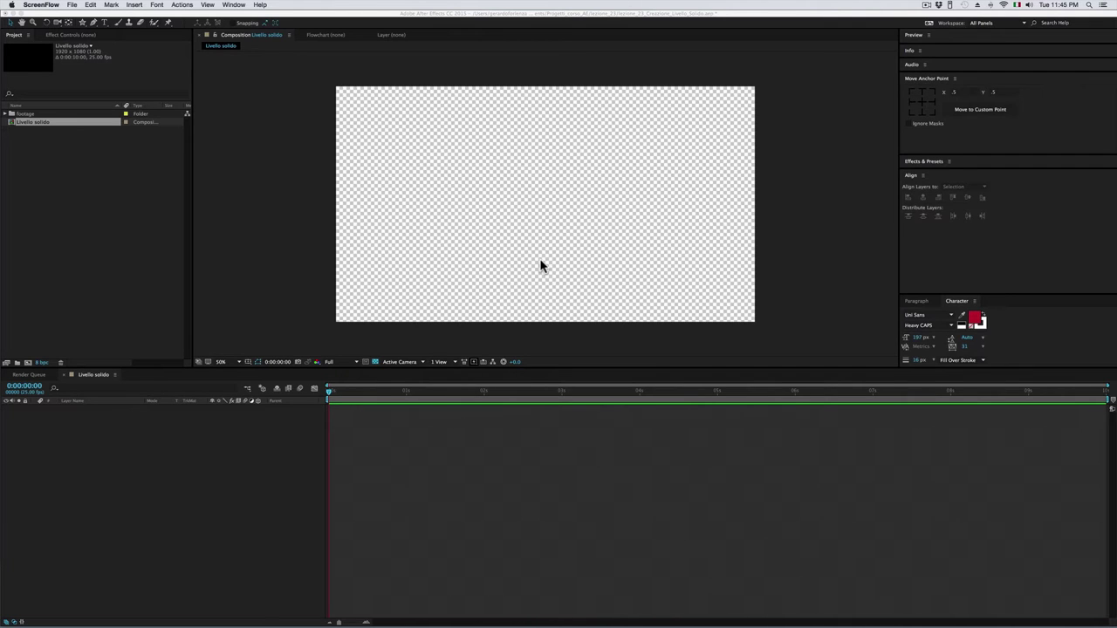
- Bring After Effects, showing the empty Livello solido composition, to the front
click(485, 150)
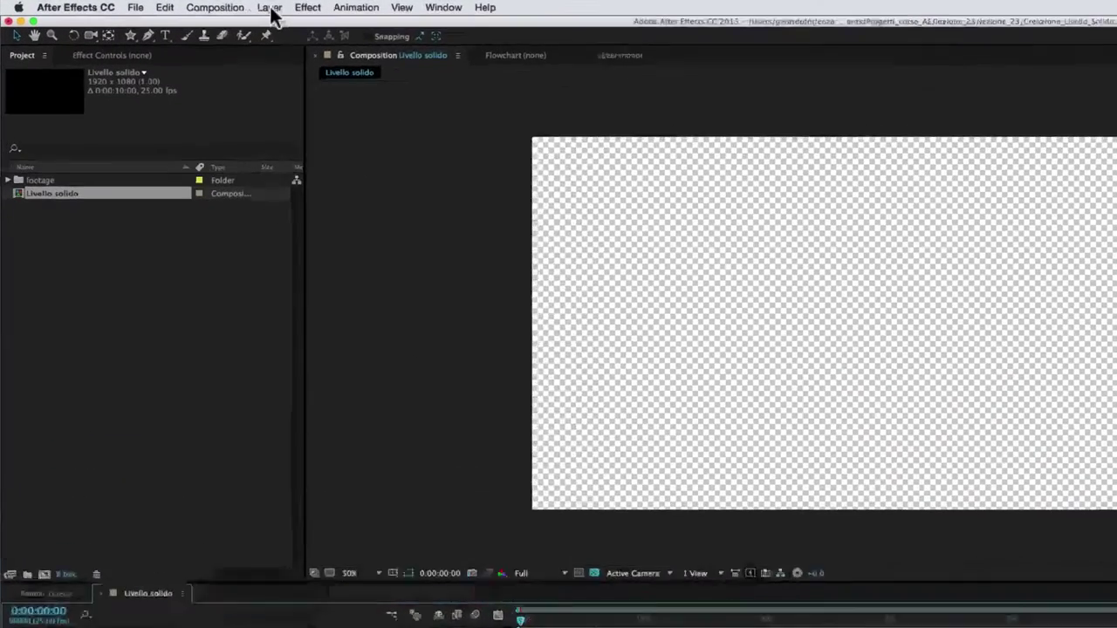
- Start a new solid from Layer > New > Solid and size it 1920×1080 with Make Comp Size
click(170, 6)
mouse_move(299, 27)
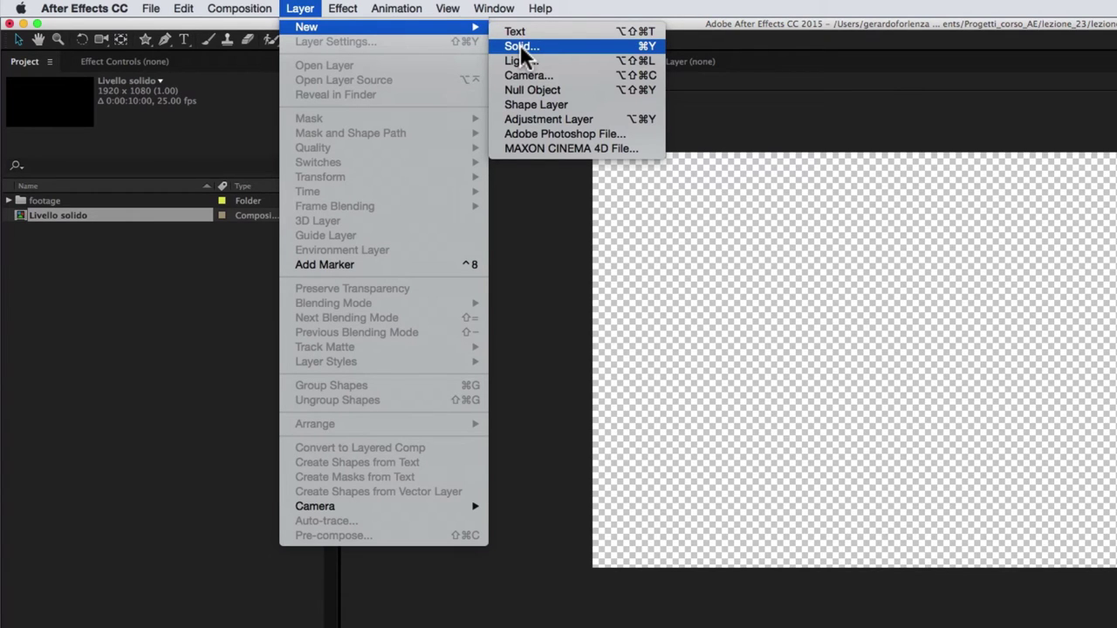
click(519, 45)
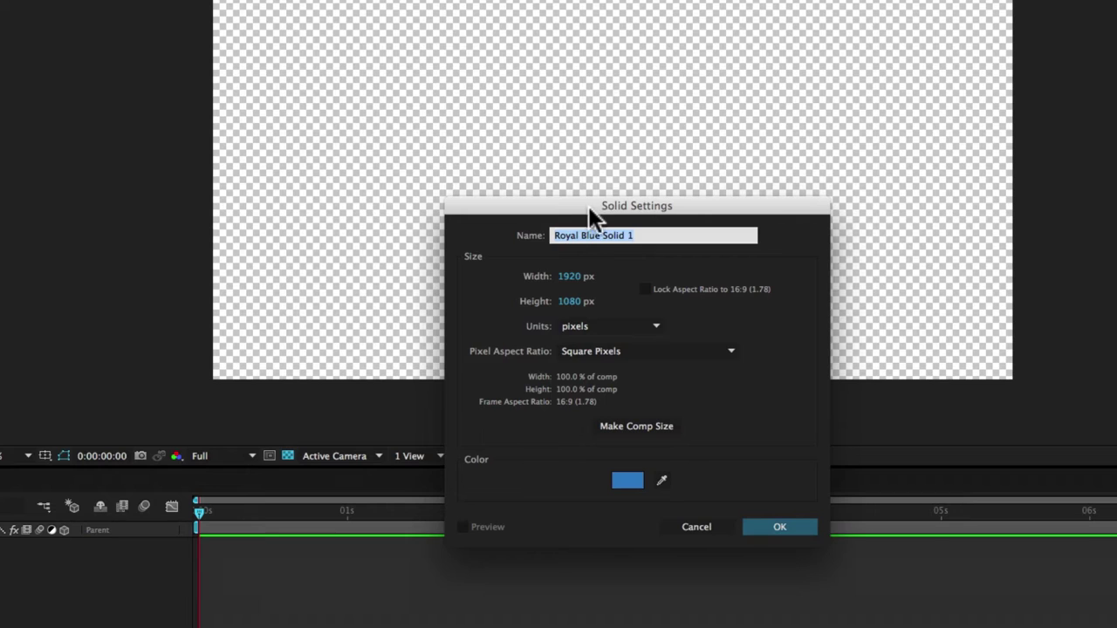
drag(589, 208, 528, 45)
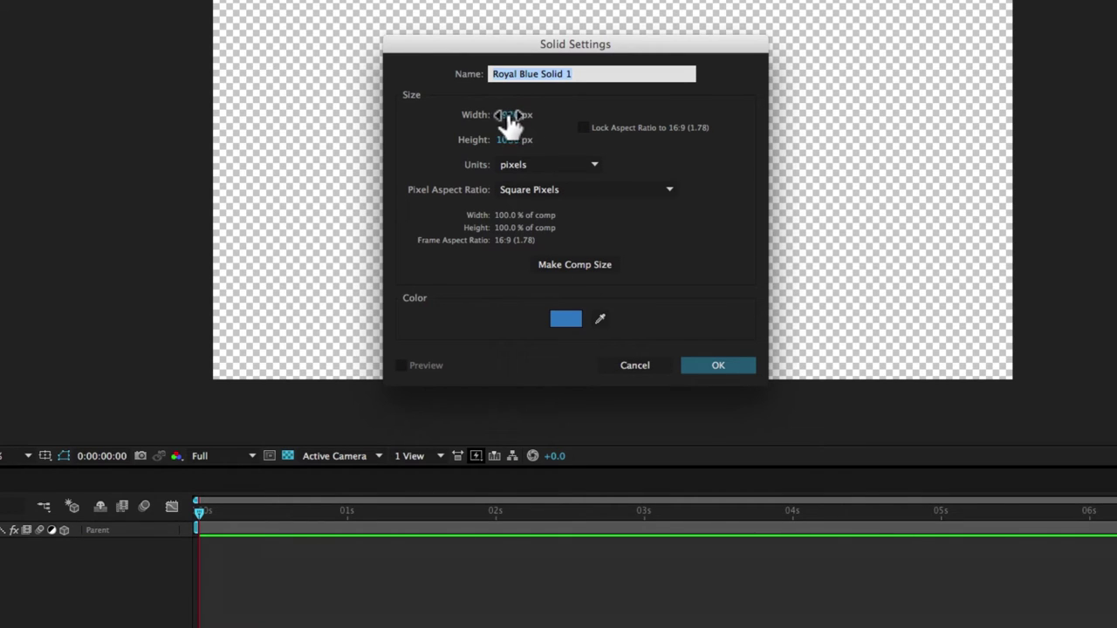
key(Tab)
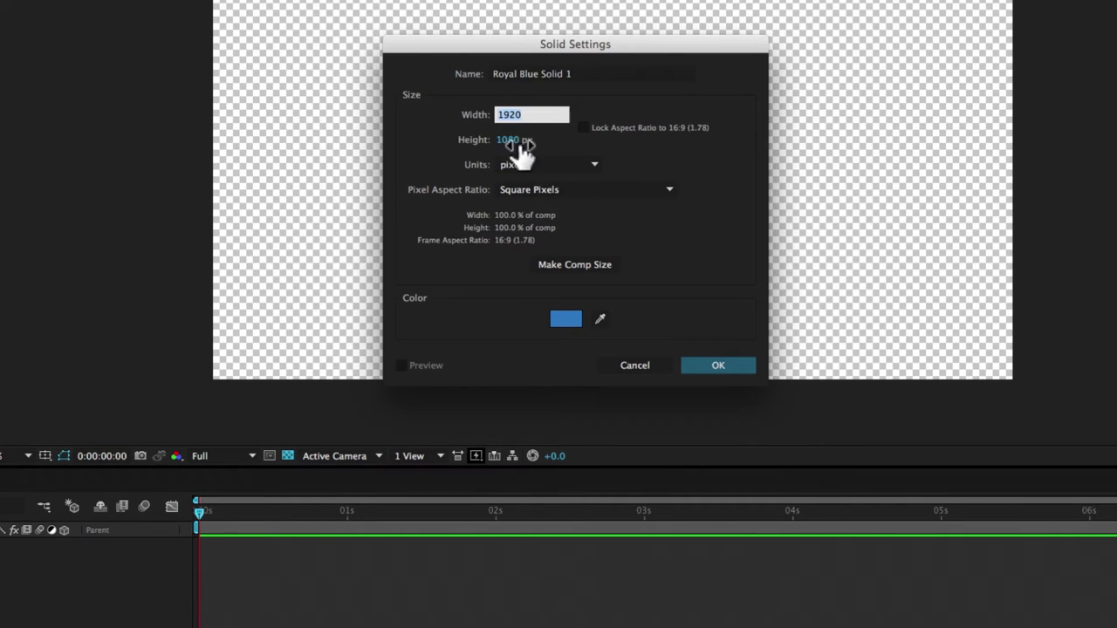
click(513, 140)
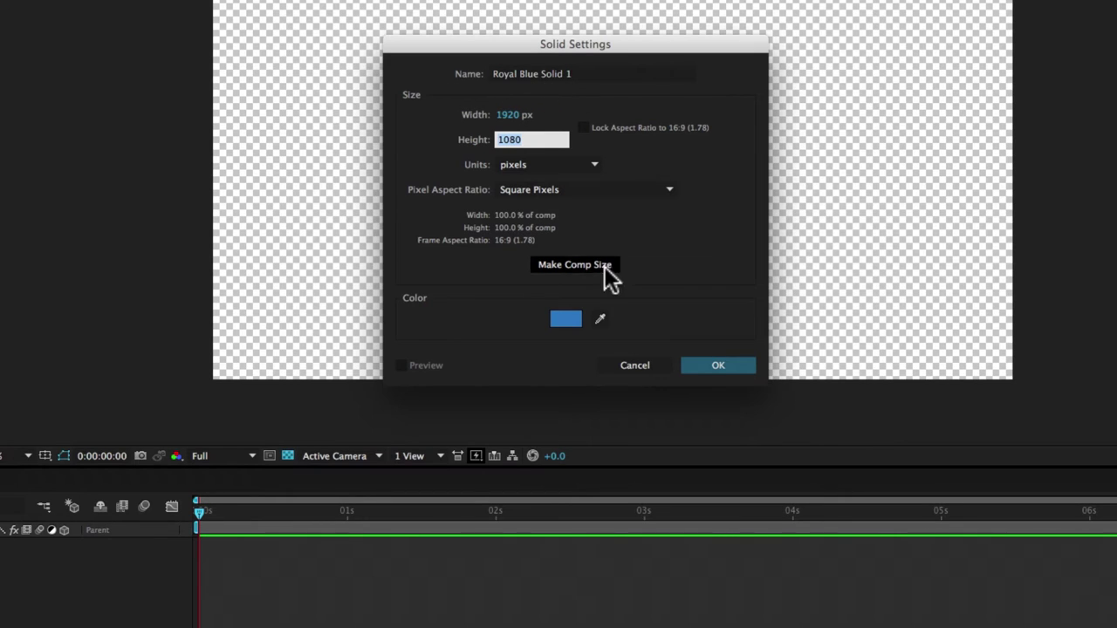
click(550, 275)
click(589, 264)
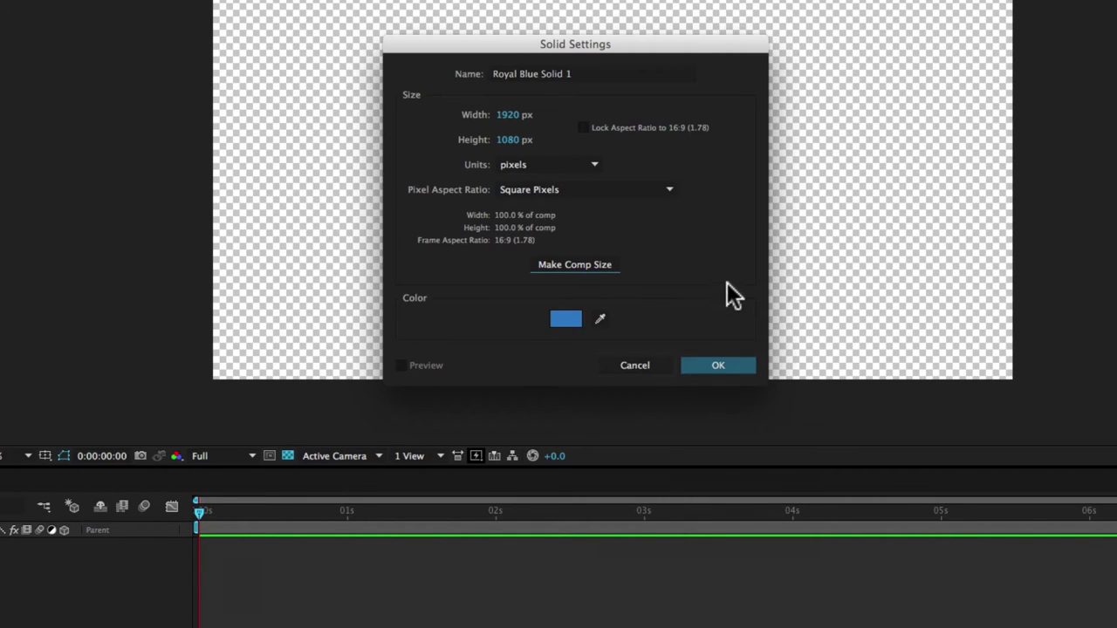
- Create Royal Blue Solid 1 and expand its Transform properties in the timeline
click(720, 365)
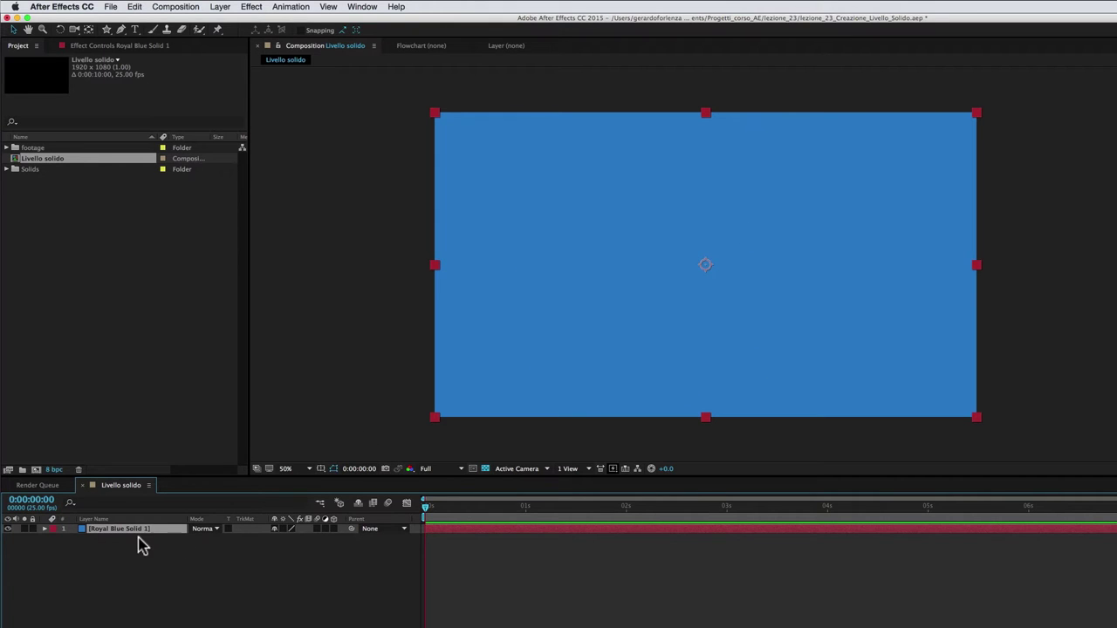
click(44, 529)
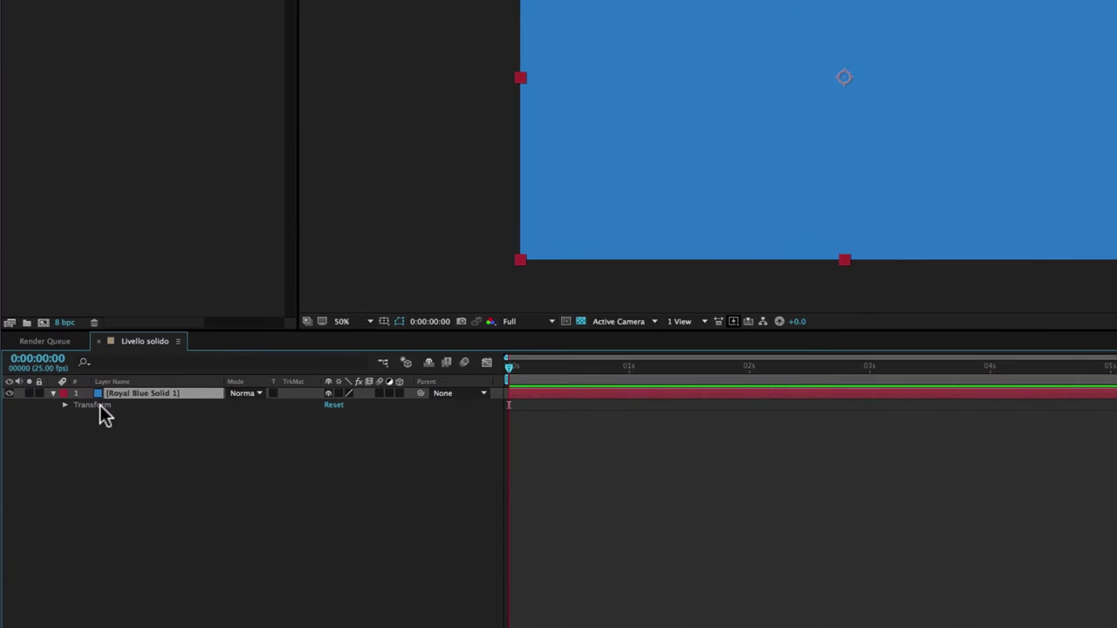
click(98, 405)
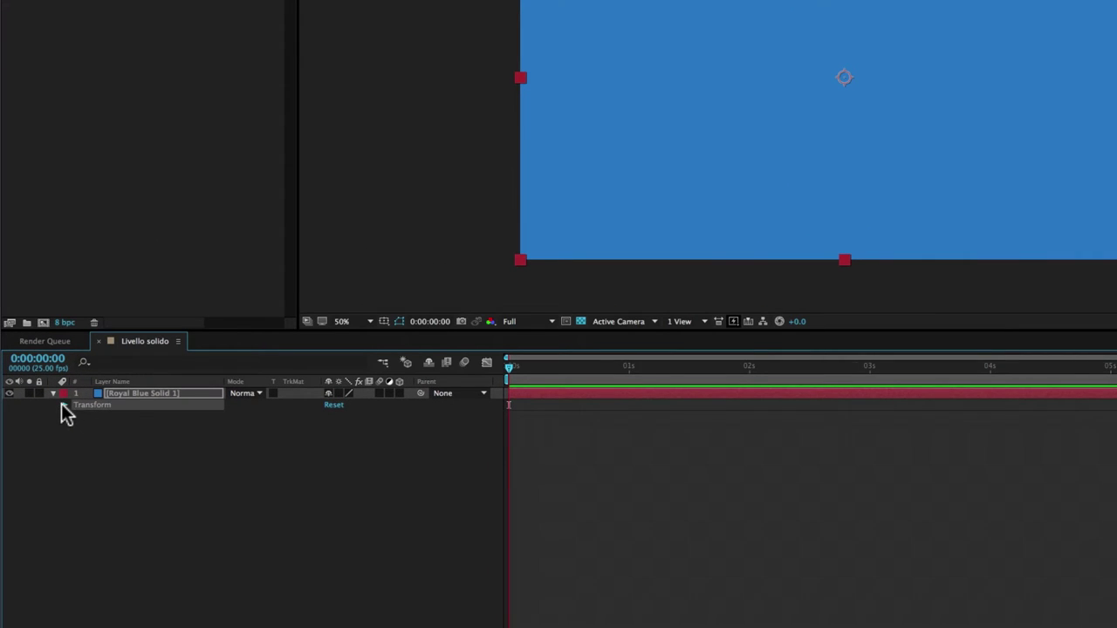
click(64, 405)
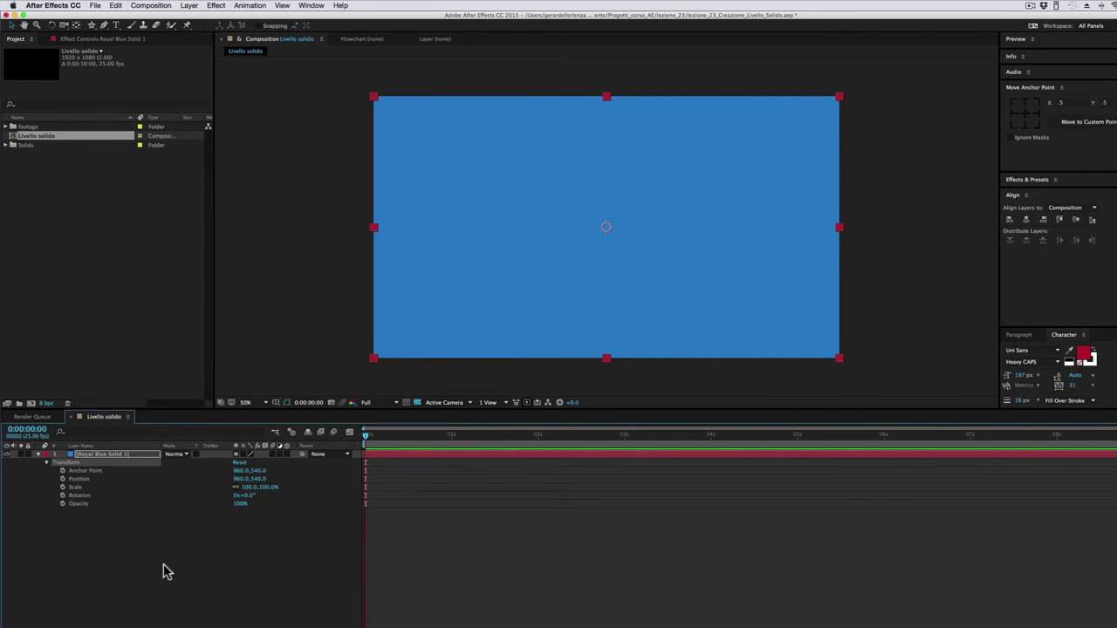
click(240, 585)
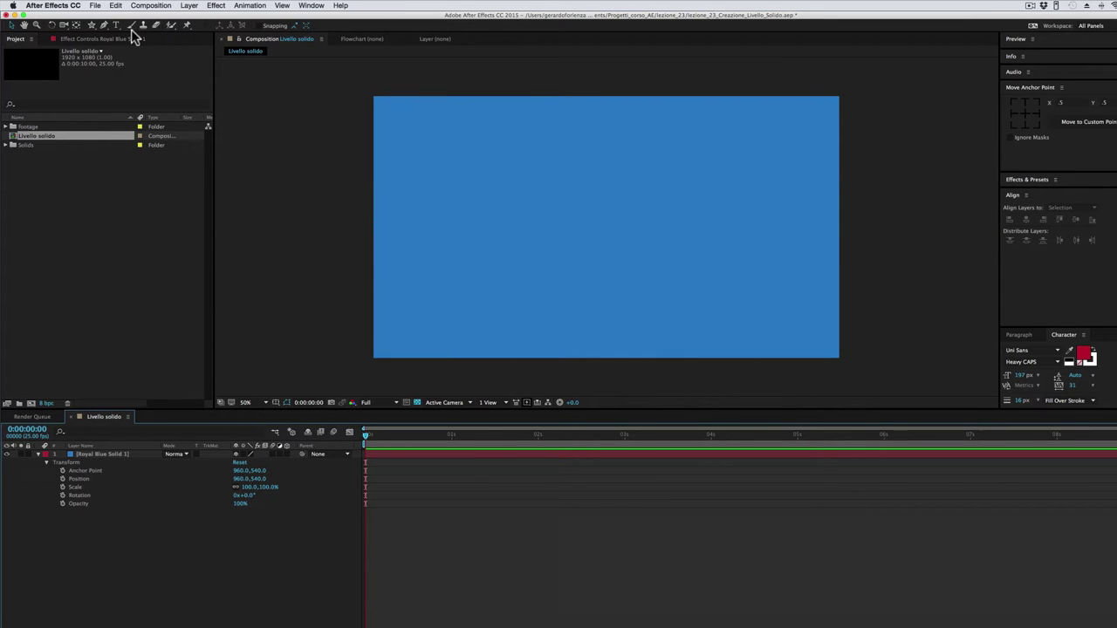
- Pick the Rectangle Tool and double-click it to add a comp-sized red rectangle shape layer
drag(95, 25, 123, 27)
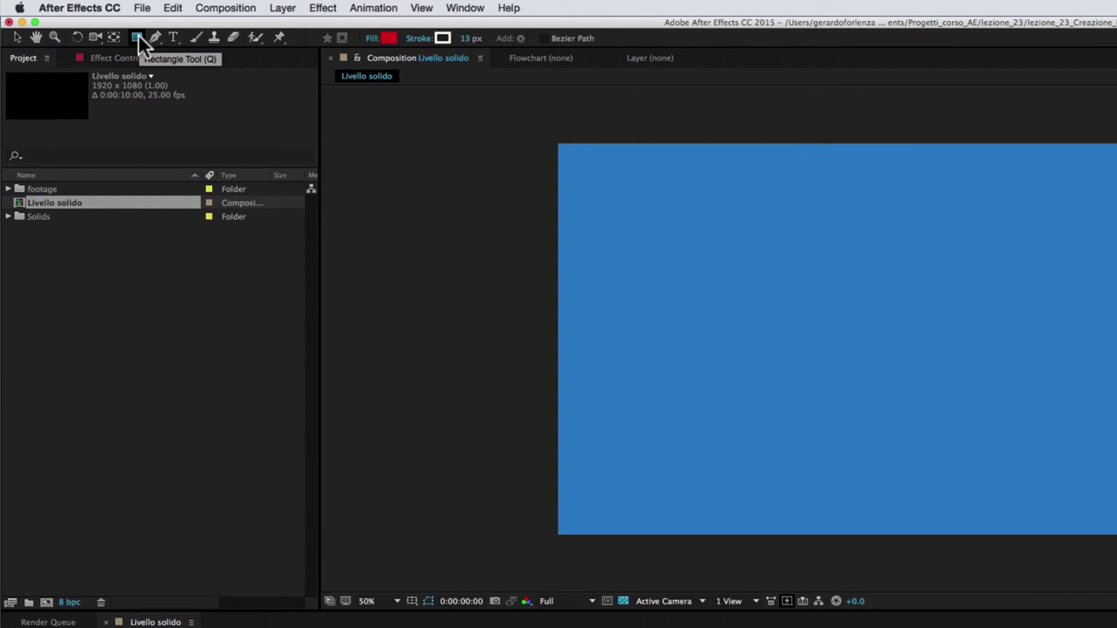
double_click(138, 36)
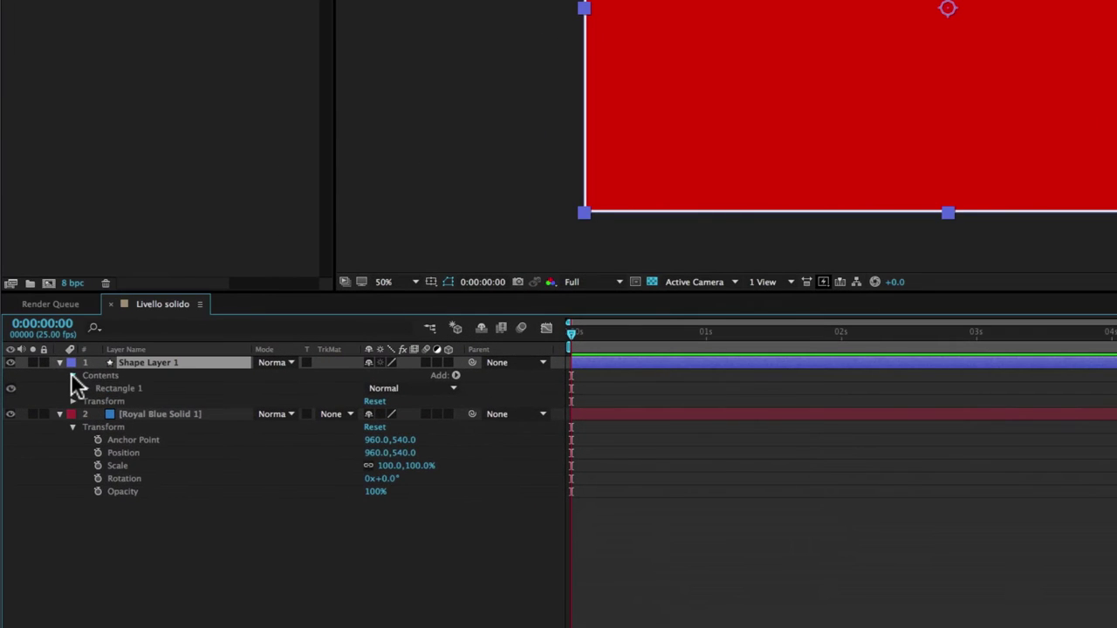
- Expand Shape Layer 1's Contents to show Rectangle 1's path, stroke, fill and transform
click(73, 376)
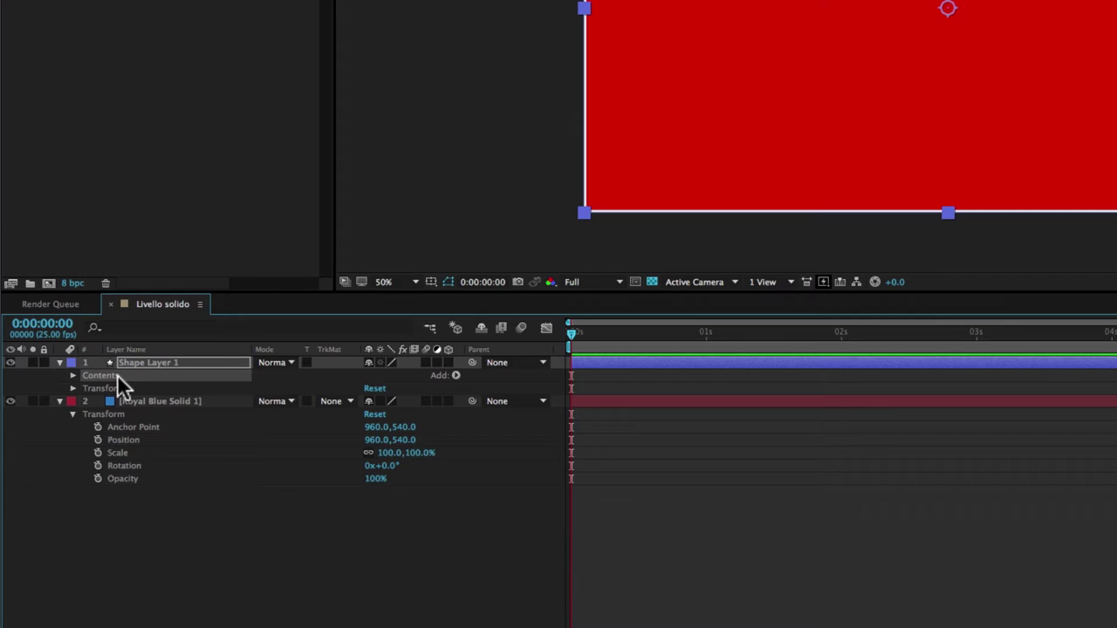
click(73, 376)
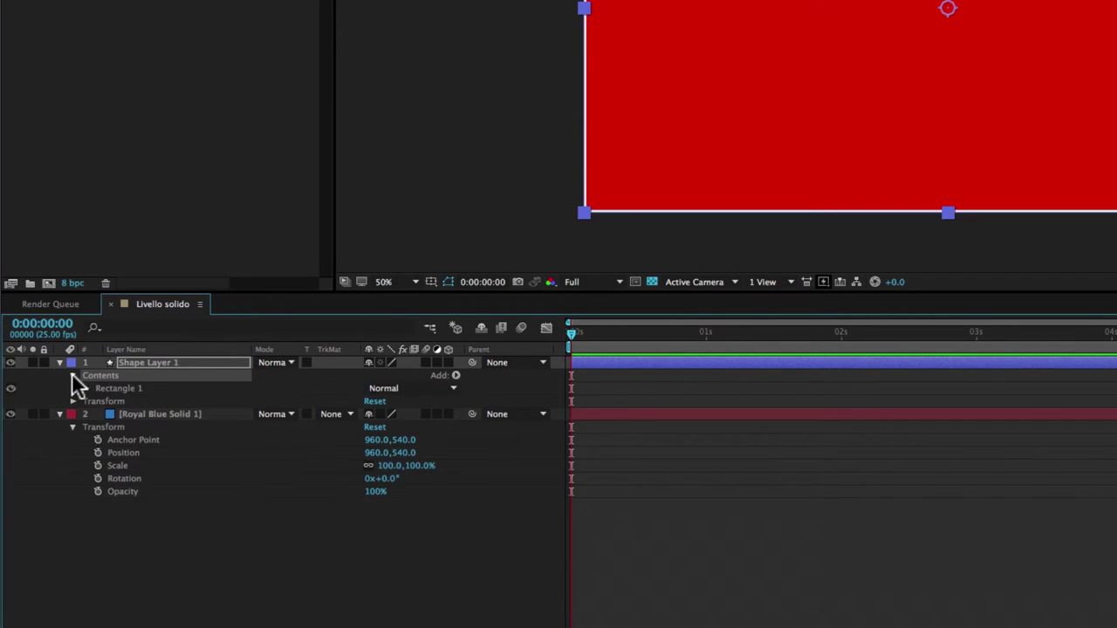
click(117, 390)
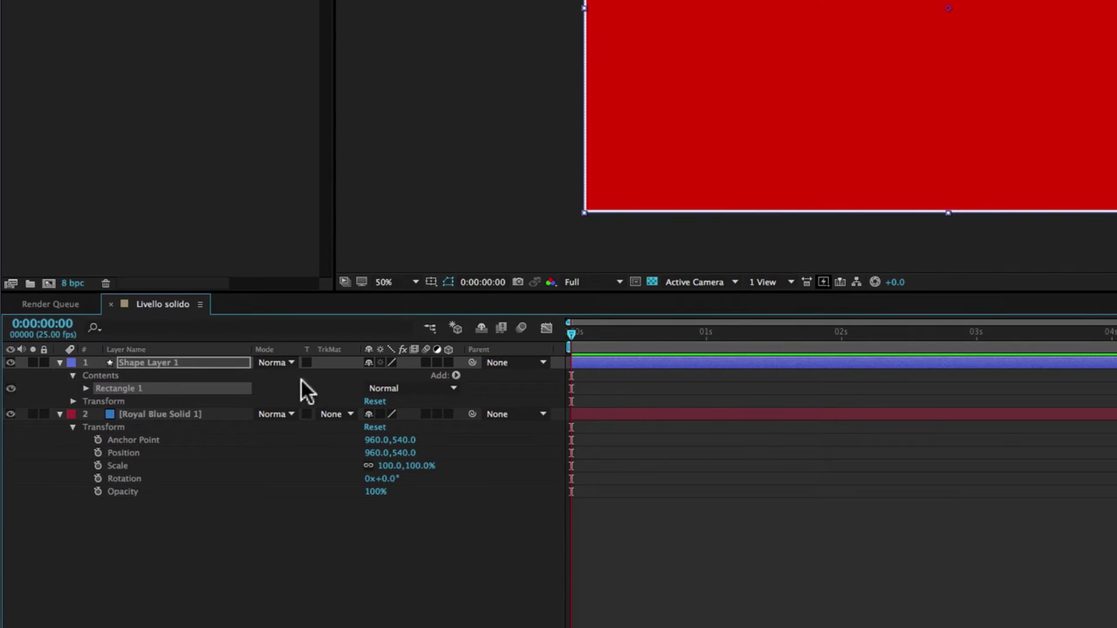
click(87, 388)
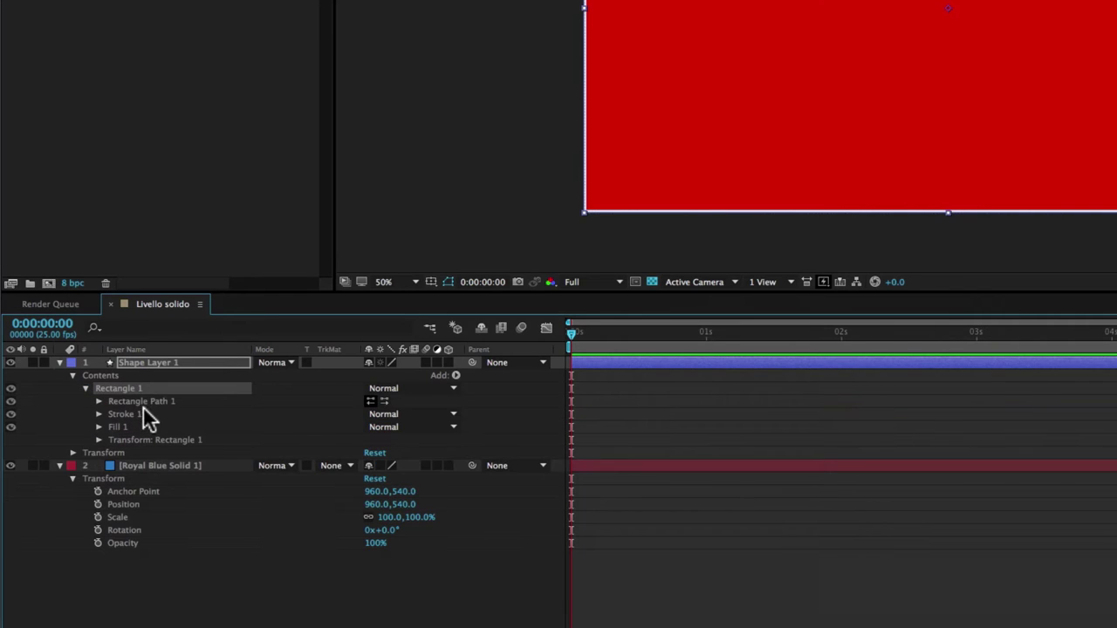
- Dismiss the Add menu unused and select Royal Blue Solid 1's Transform group
click(456, 377)
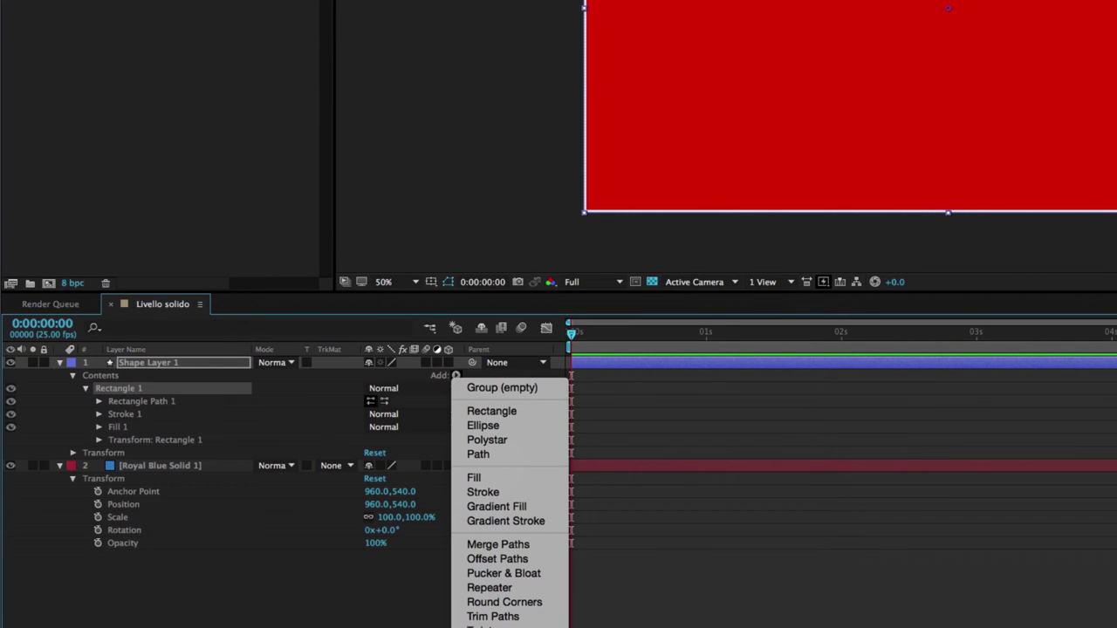
click(181, 464)
click(181, 463)
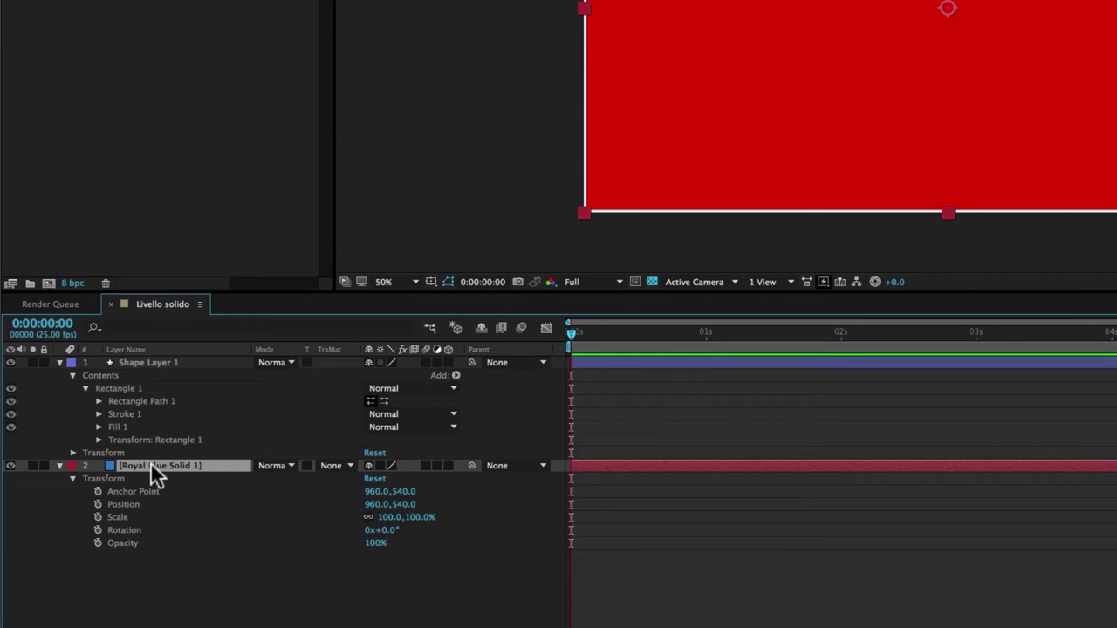
click(112, 479)
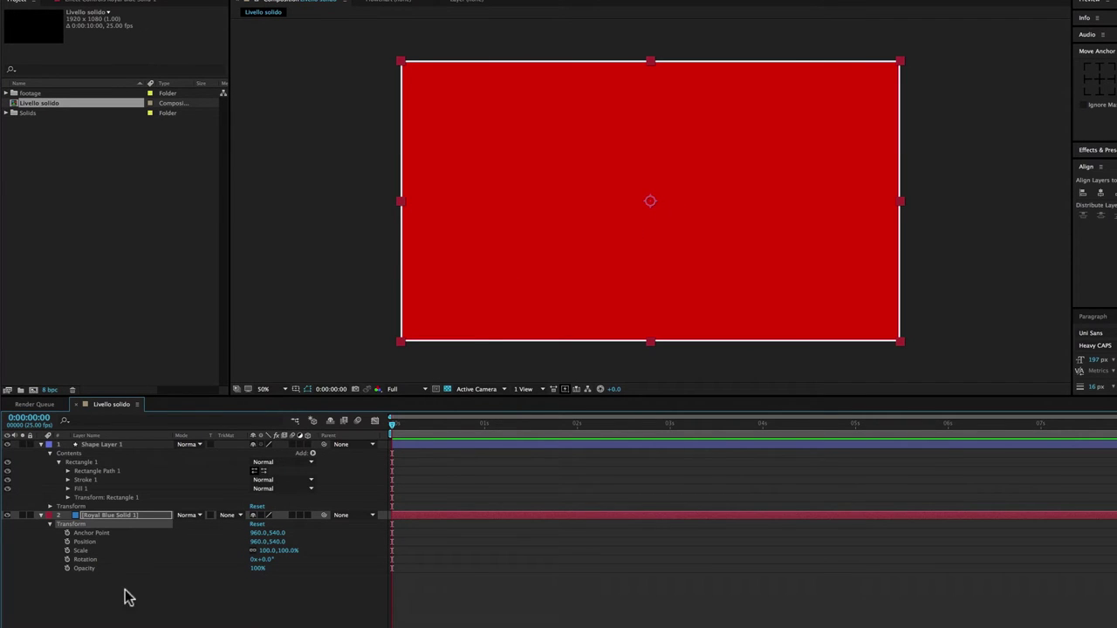
key(Return)
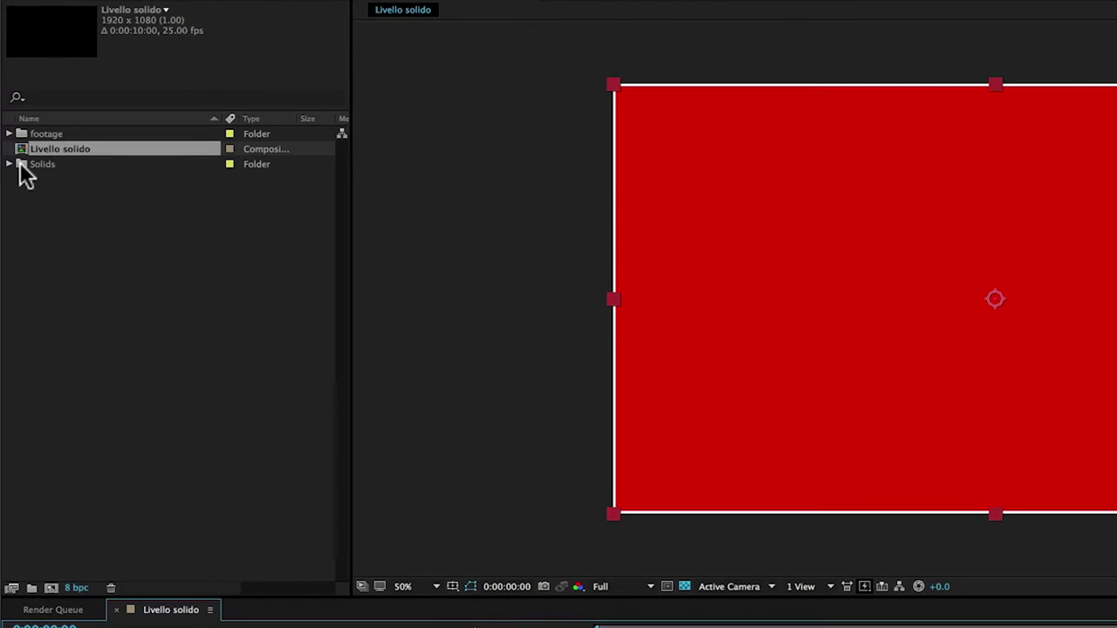
click(13, 115)
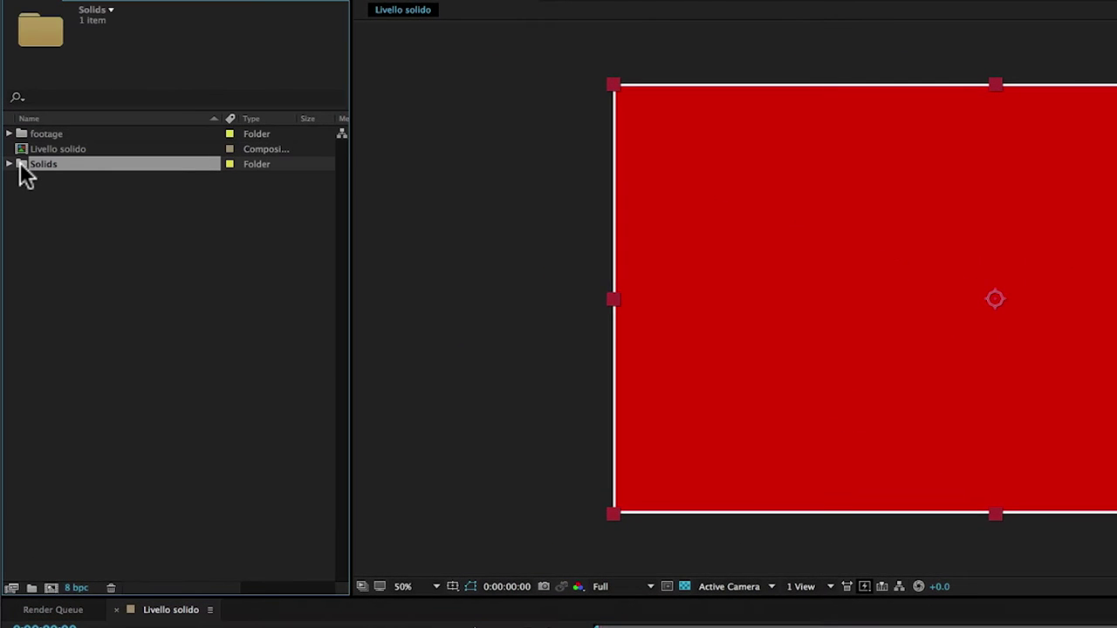
click(9, 165)
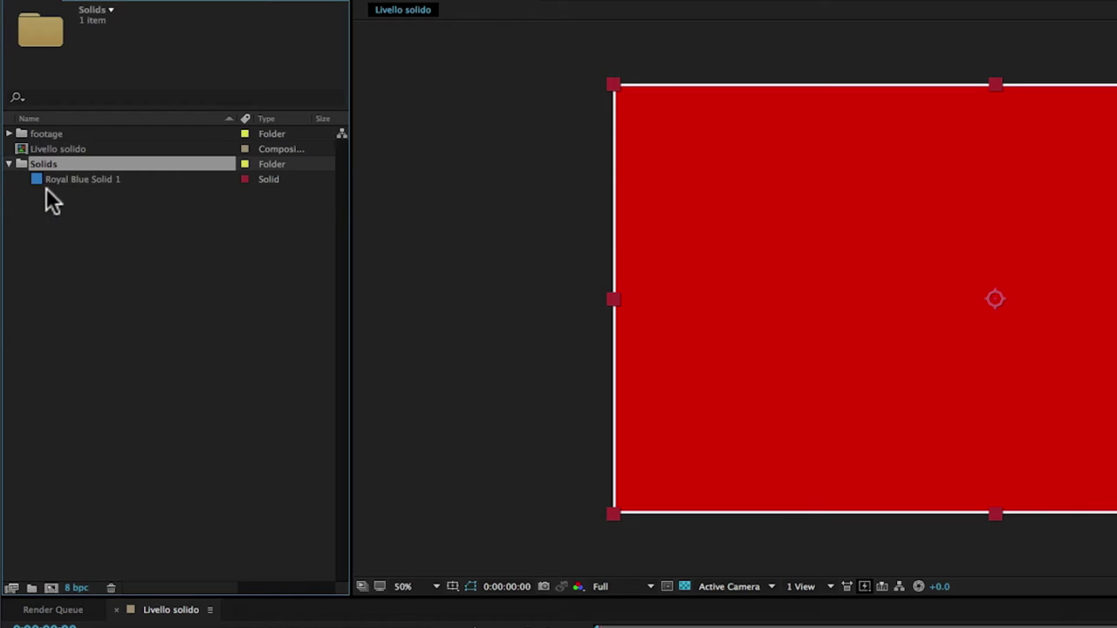
click(48, 179)
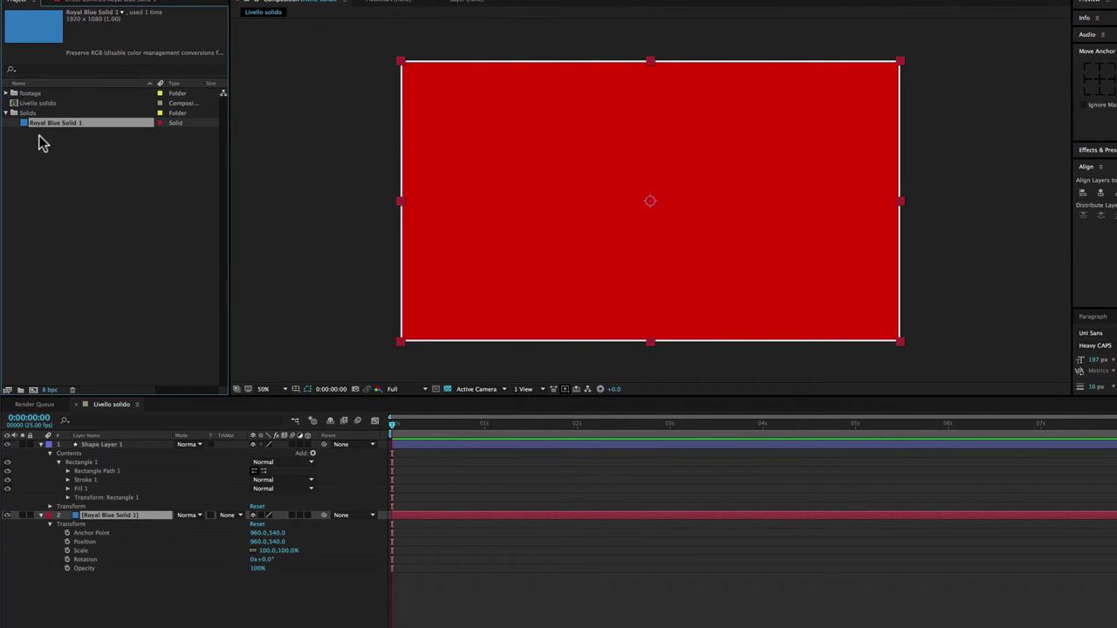
click(111, 446)
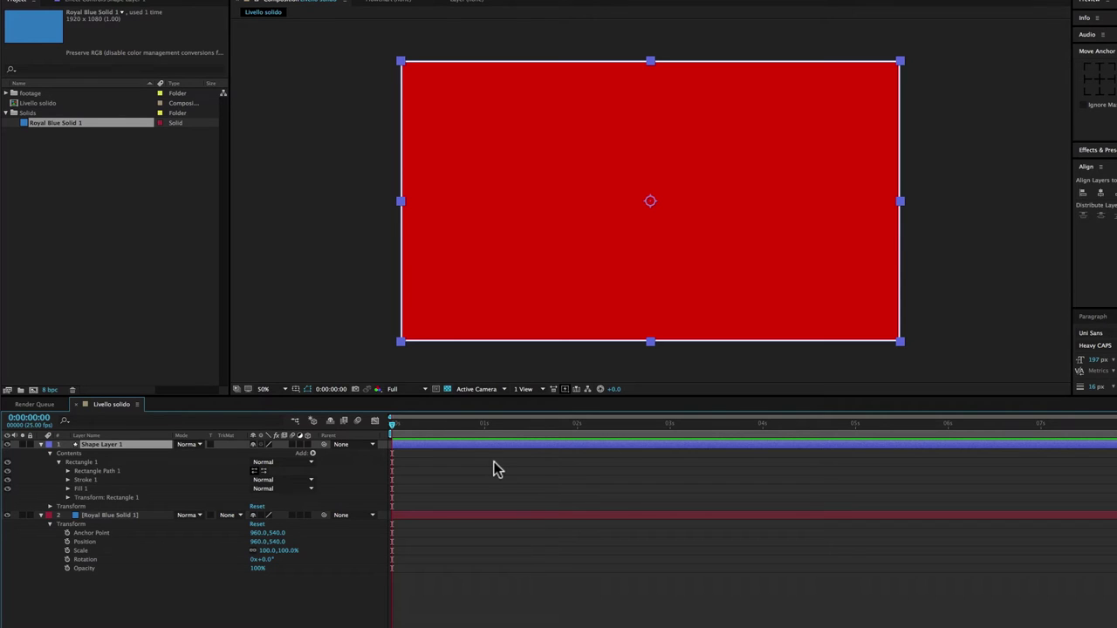
click(136, 516)
click(129, 446)
click(135, 519)
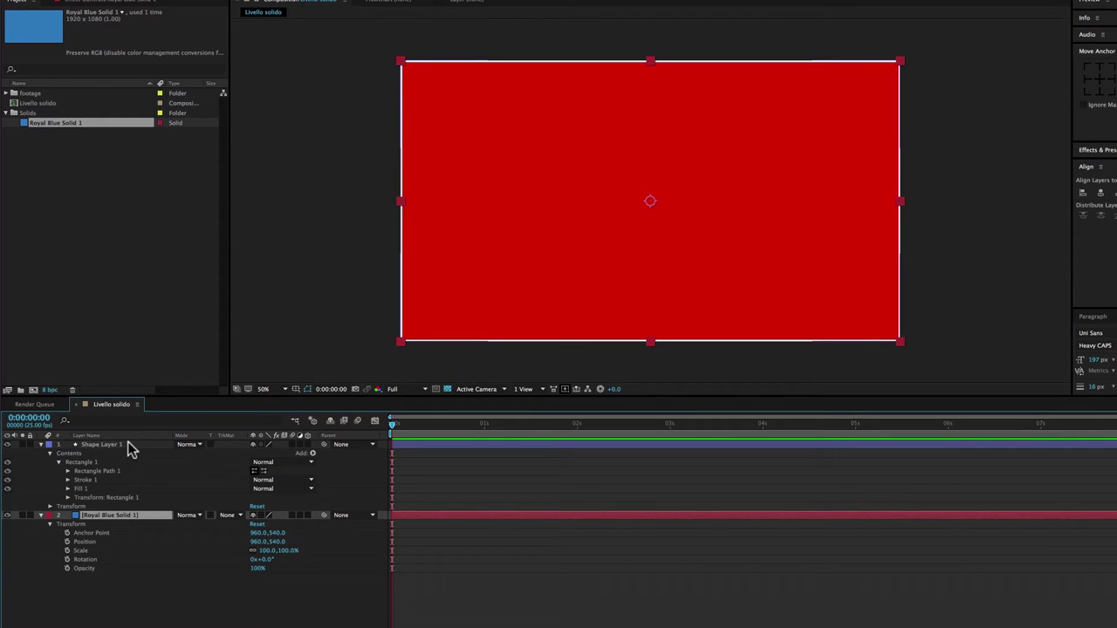
click(129, 446)
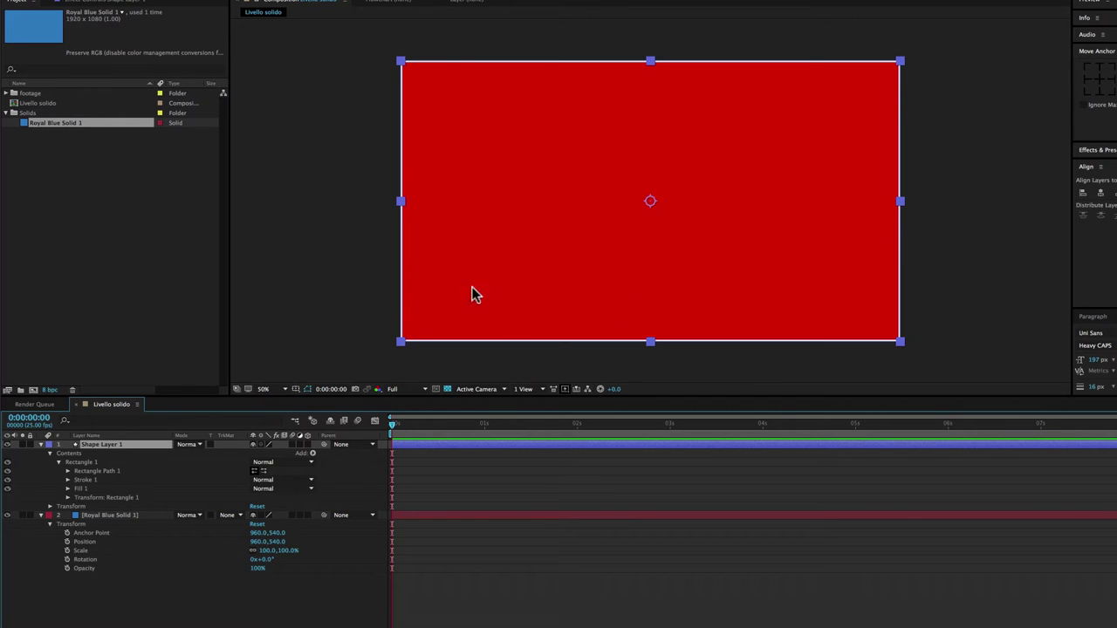
click(133, 517)
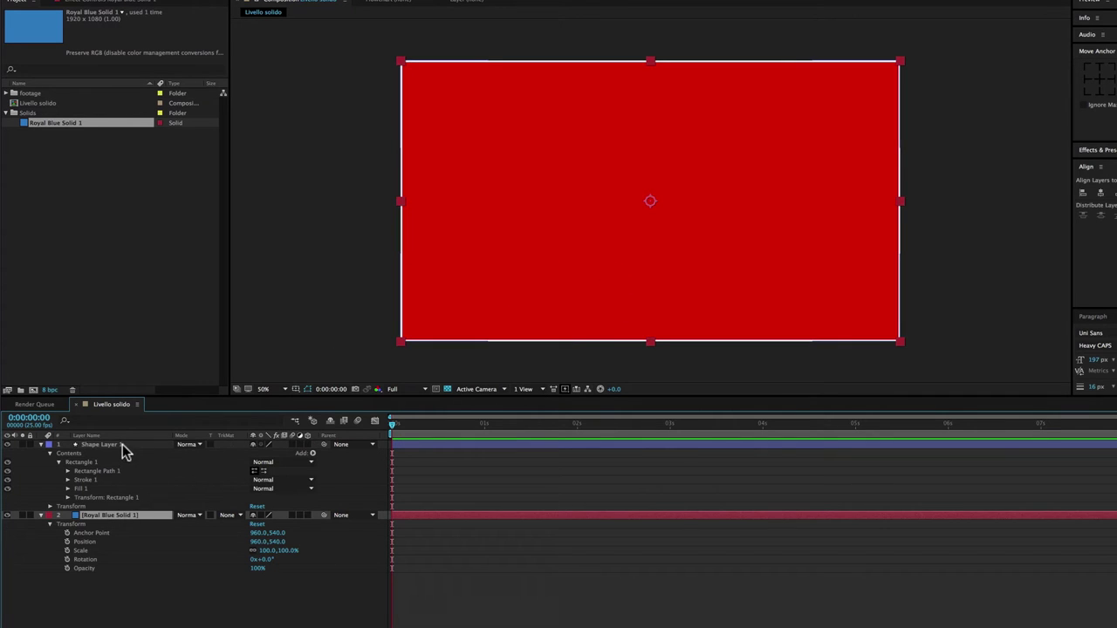
click(122, 446)
click(118, 516)
click(117, 446)
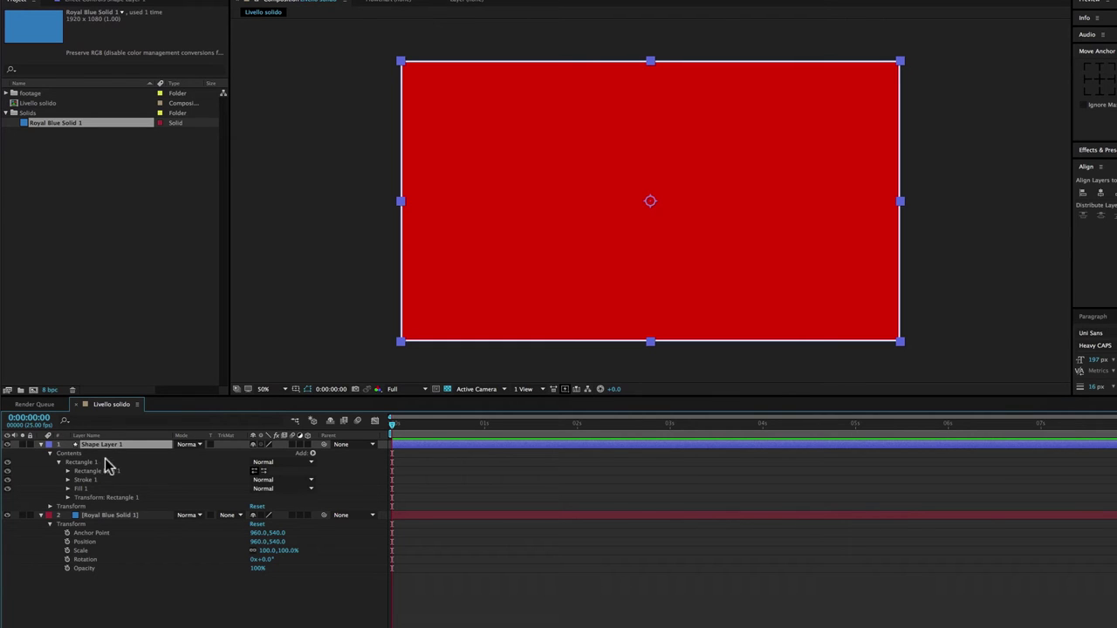
click(116, 516)
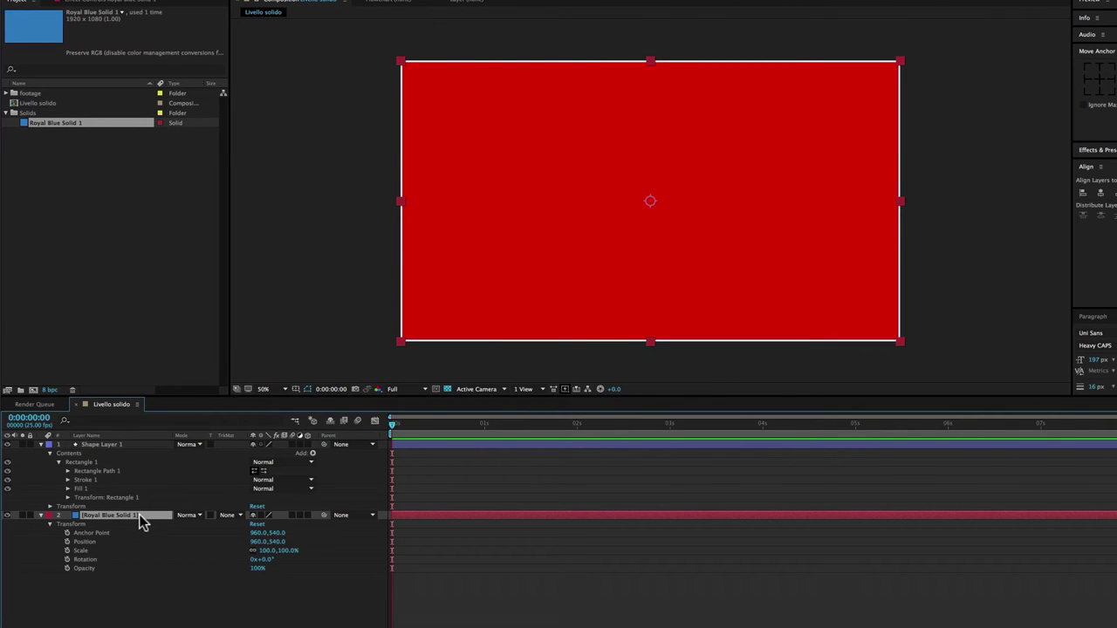
click(132, 445)
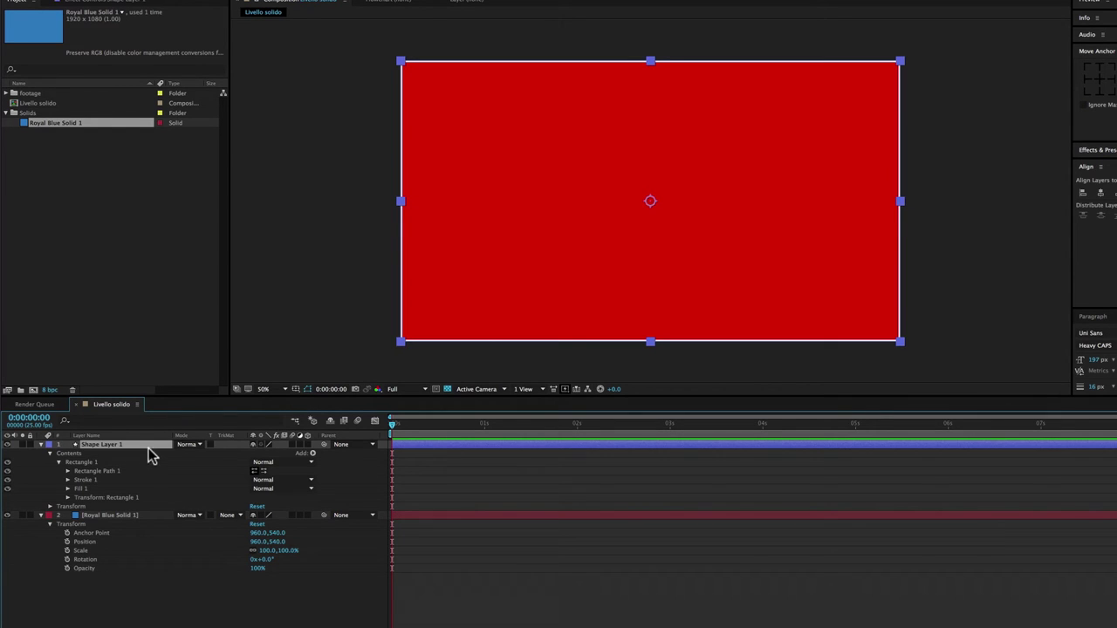
click(138, 515)
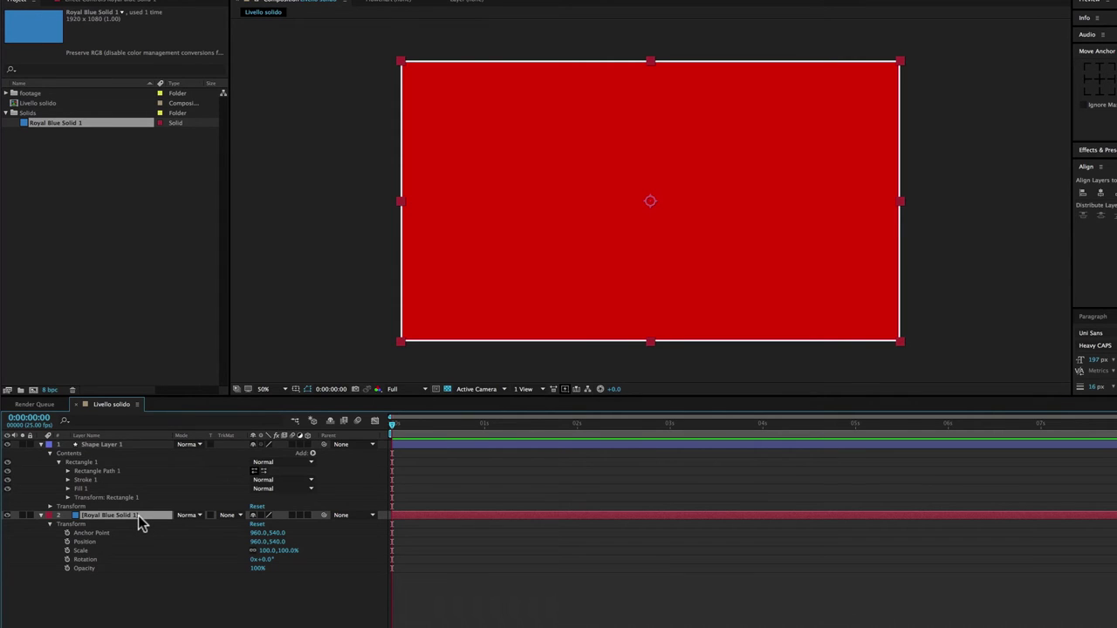
key(Return)
- Hide Shape Layer 1 so only the blue solid shows, then select the solid
click(116, 447)
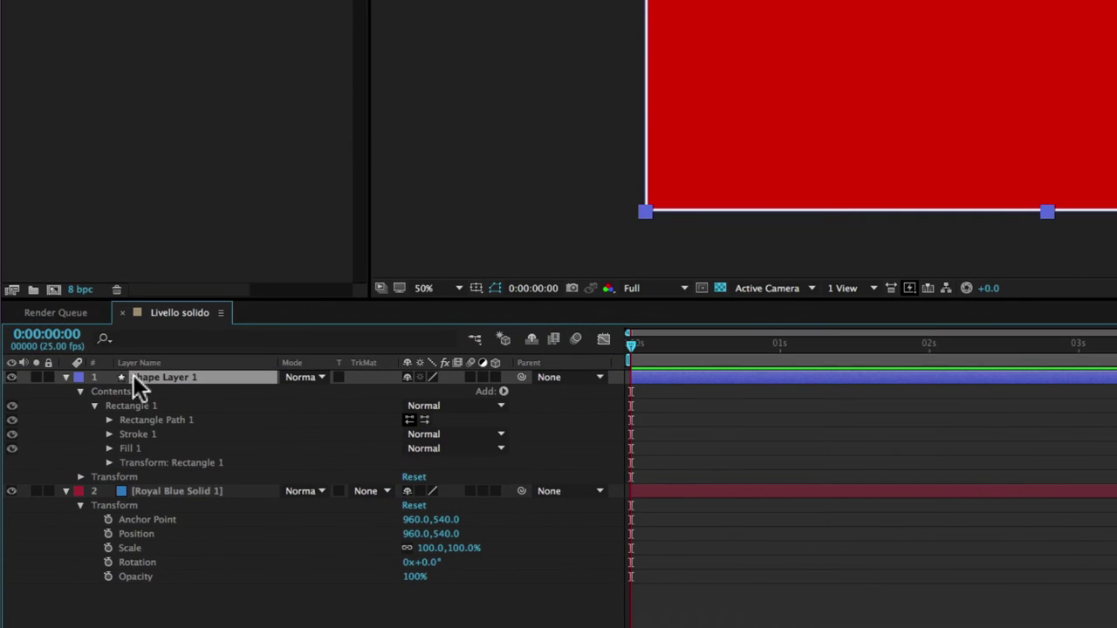
click(11, 377)
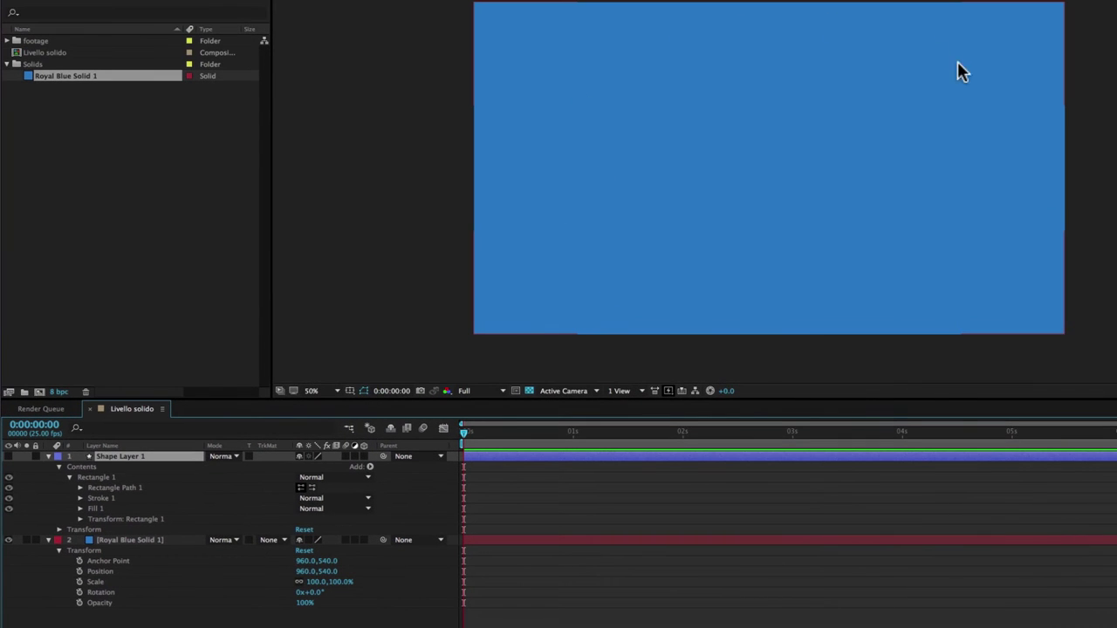
click(626, 110)
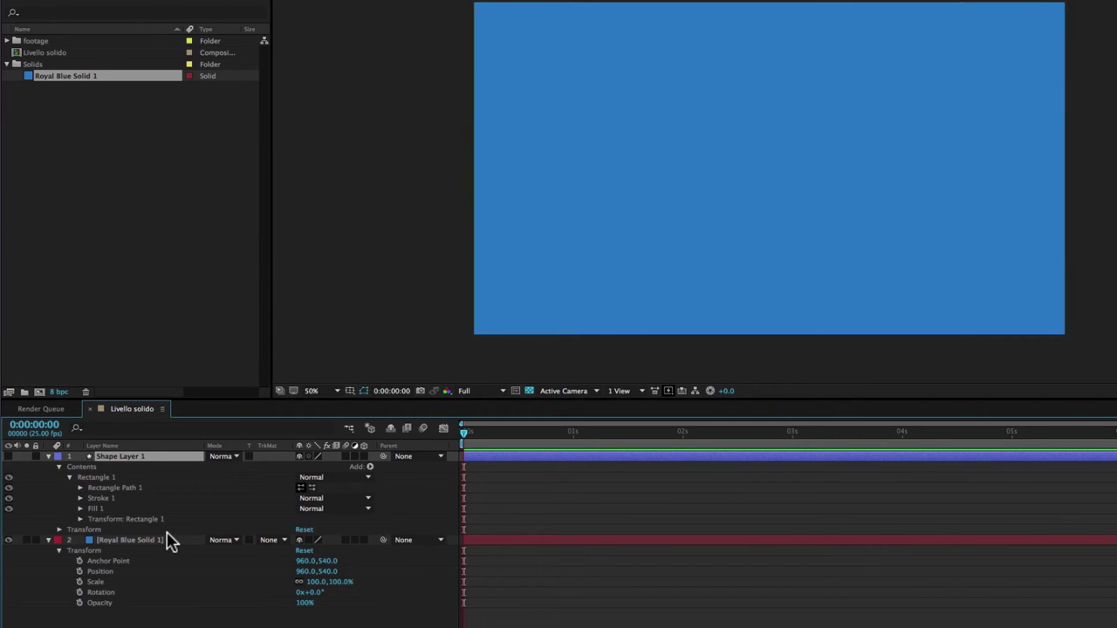
- Apply Effect > Generate > Grid to Royal Blue Solid 1
click(135, 543)
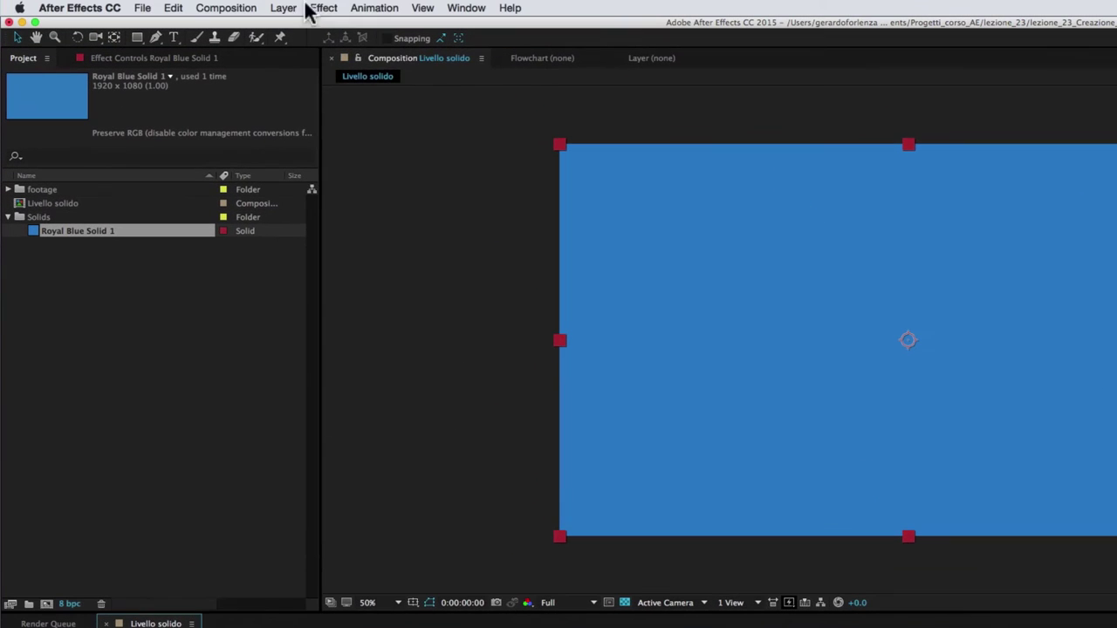
click(331, 9)
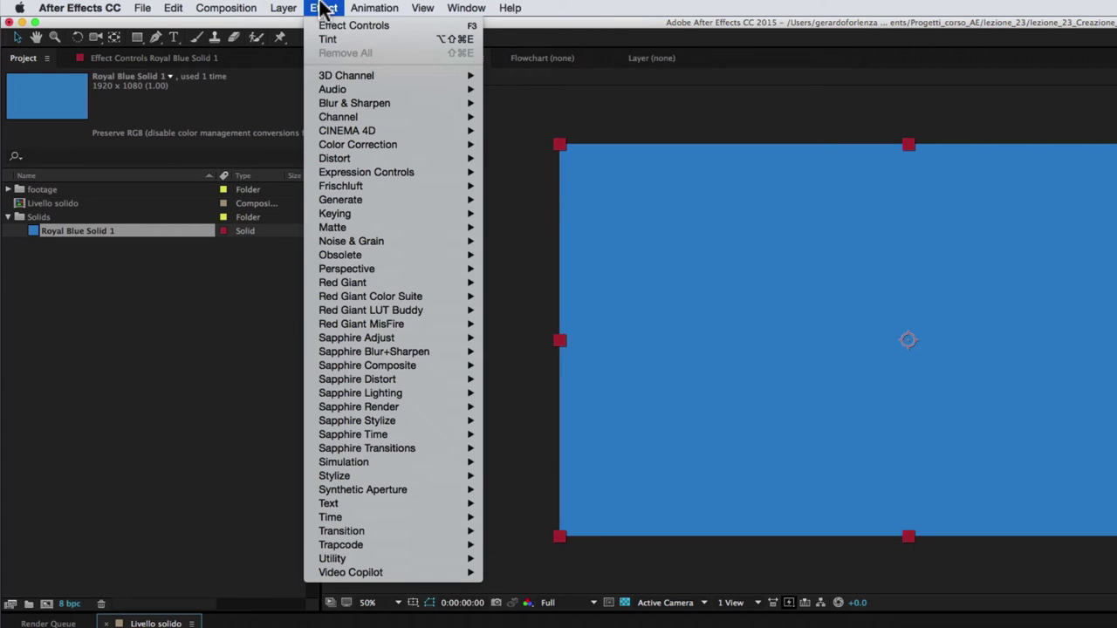
mouse_move(356, 200)
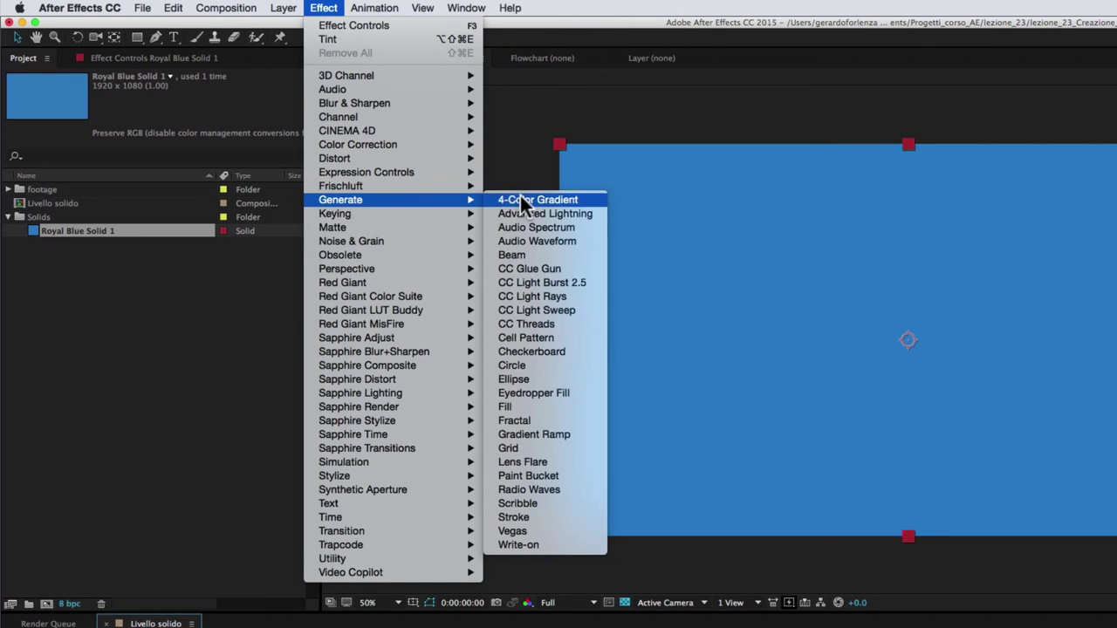
click(524, 448)
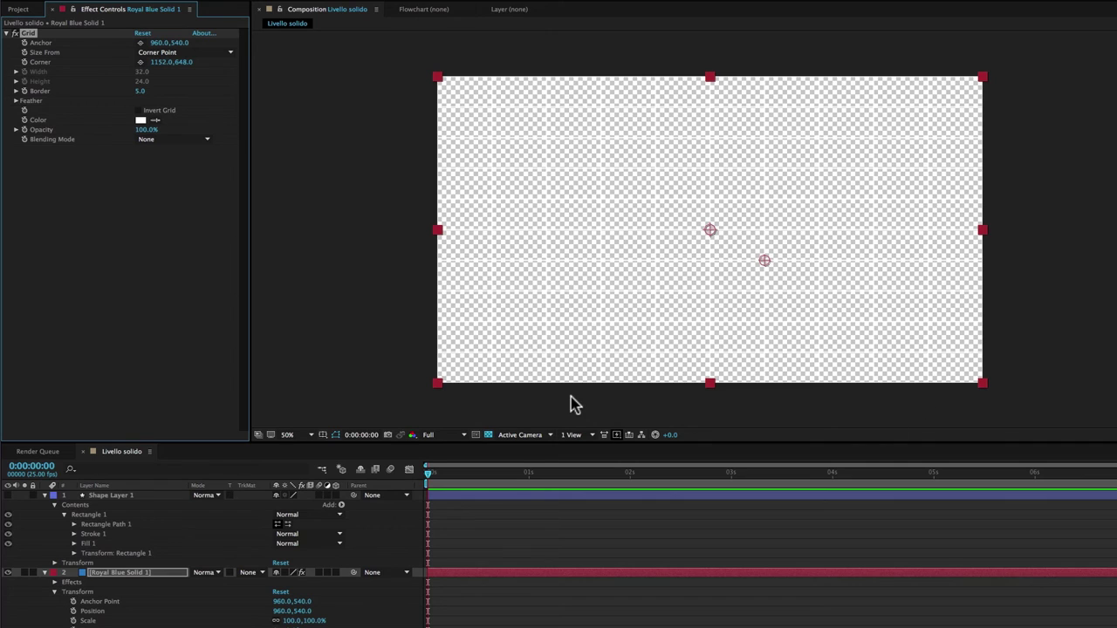
- Turn off the transparency grid and set the solid's Grid Corner to 1186.0,630.0, Border 9.0
click(488, 436)
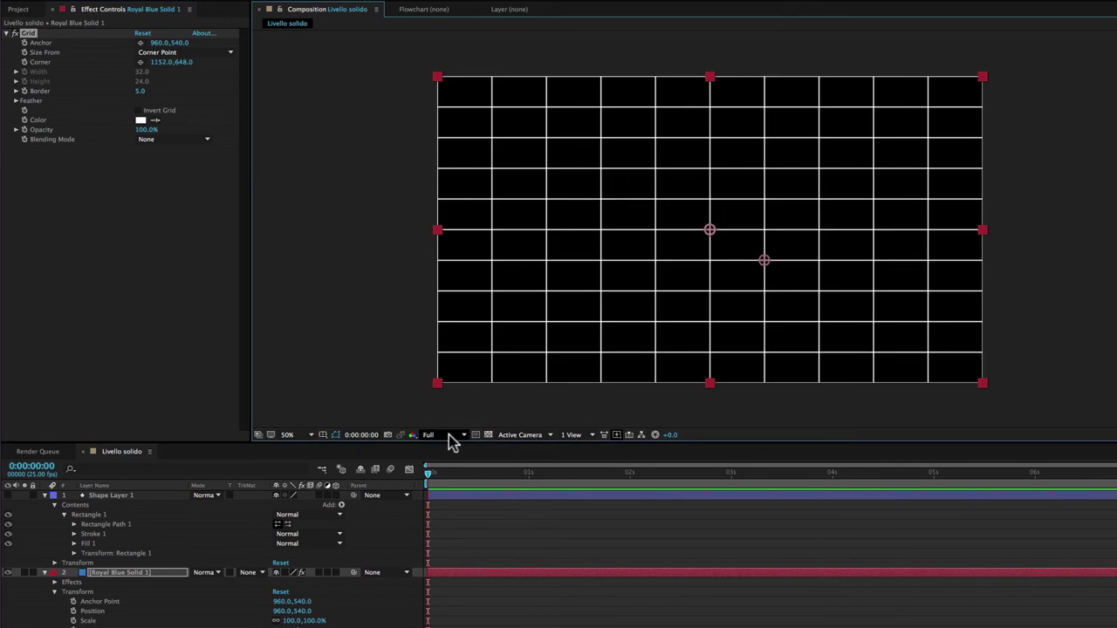
click(180, 575)
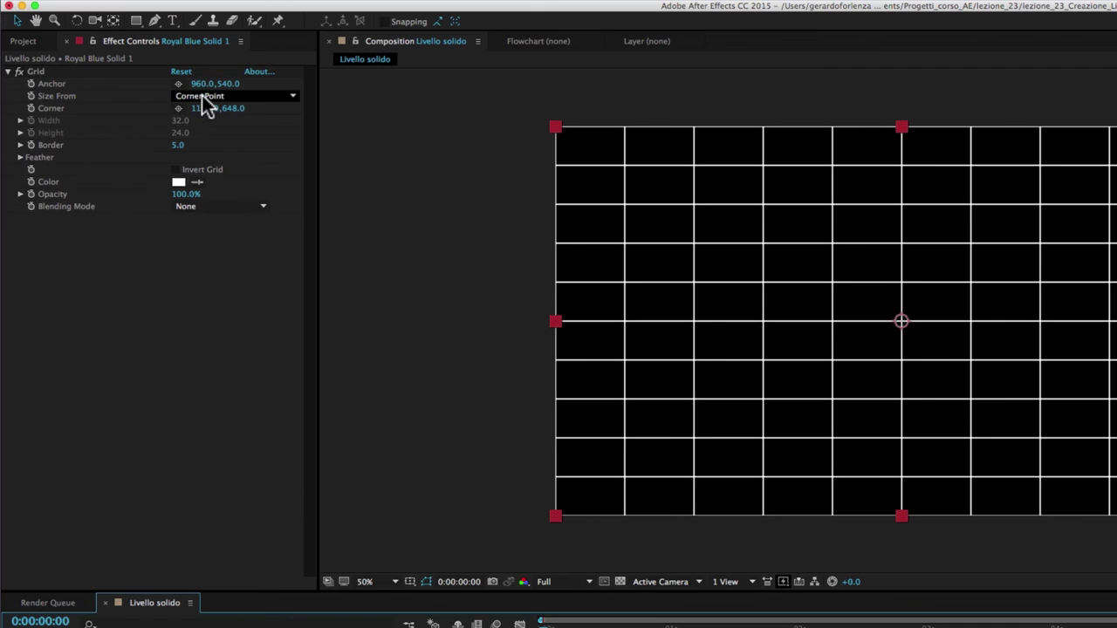
click(205, 109)
mouse_move(205, 108)
mouse_down()
mouse_move(242, 122)
mouse_move(194, 123)
mouse_move(161, 204)
mouse_up()
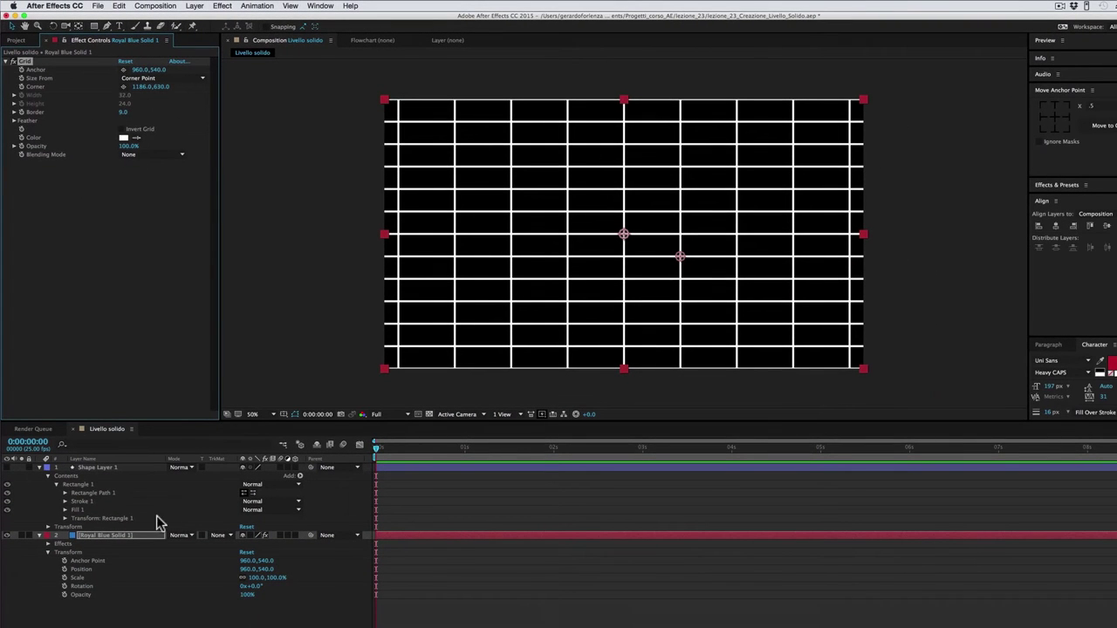
click(147, 543)
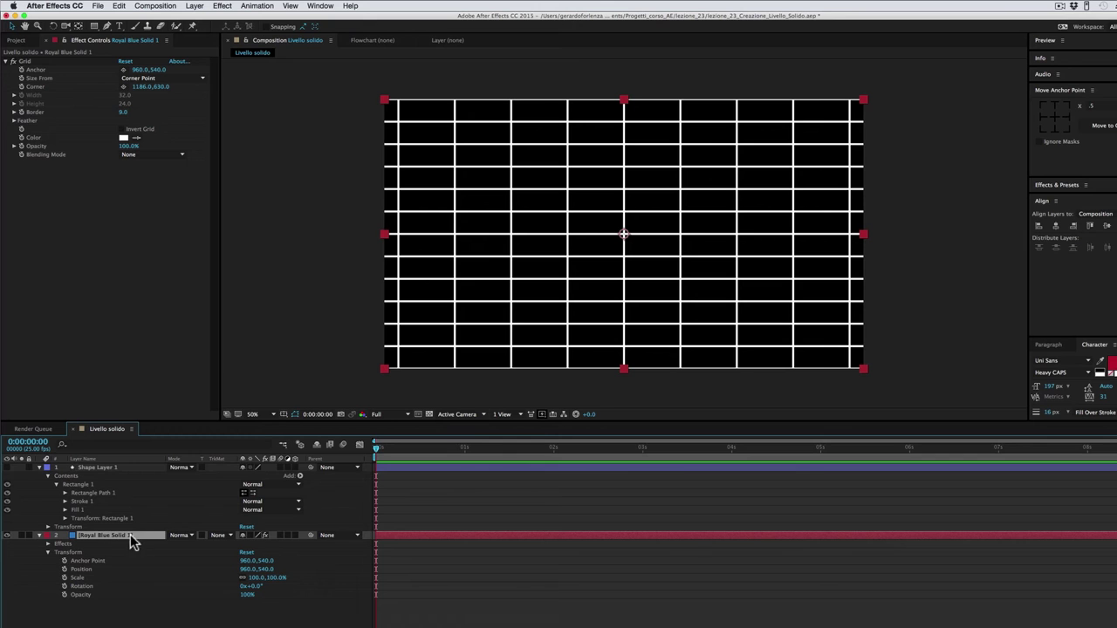
- Scale Royal Blue Solid 1 to 45.0,45.0% and then hide it
click(78, 578)
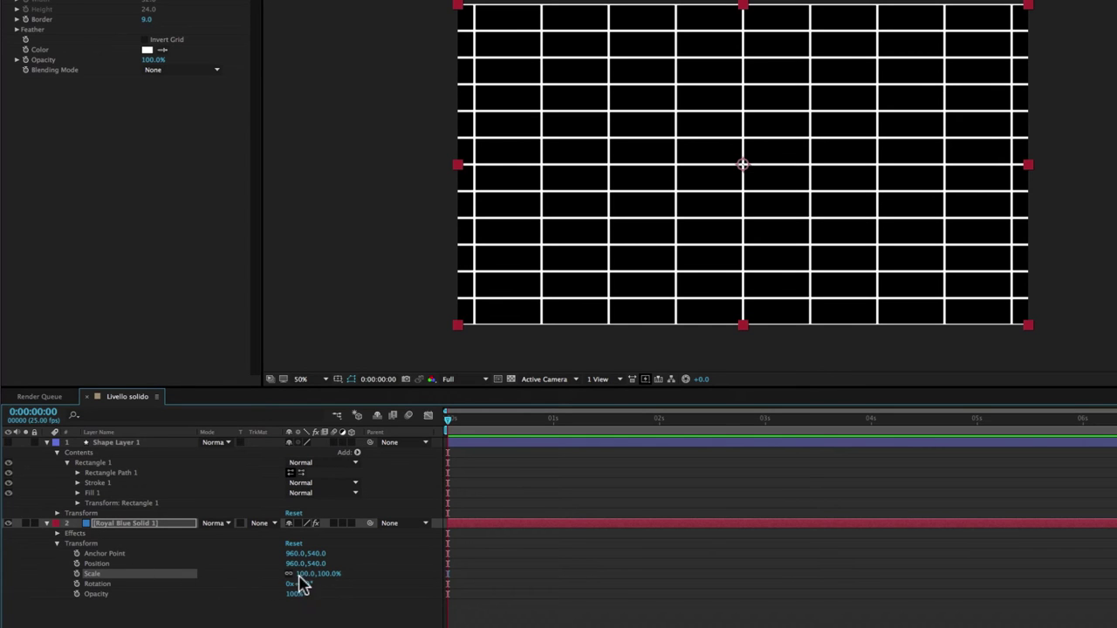
drag(307, 582, 280, 587)
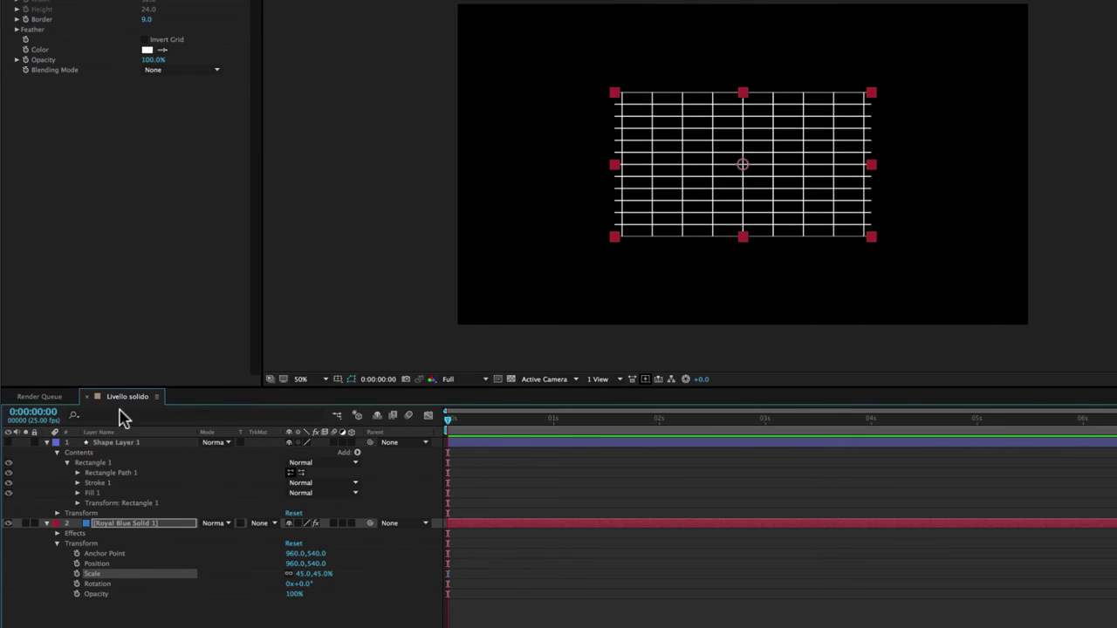
click(131, 524)
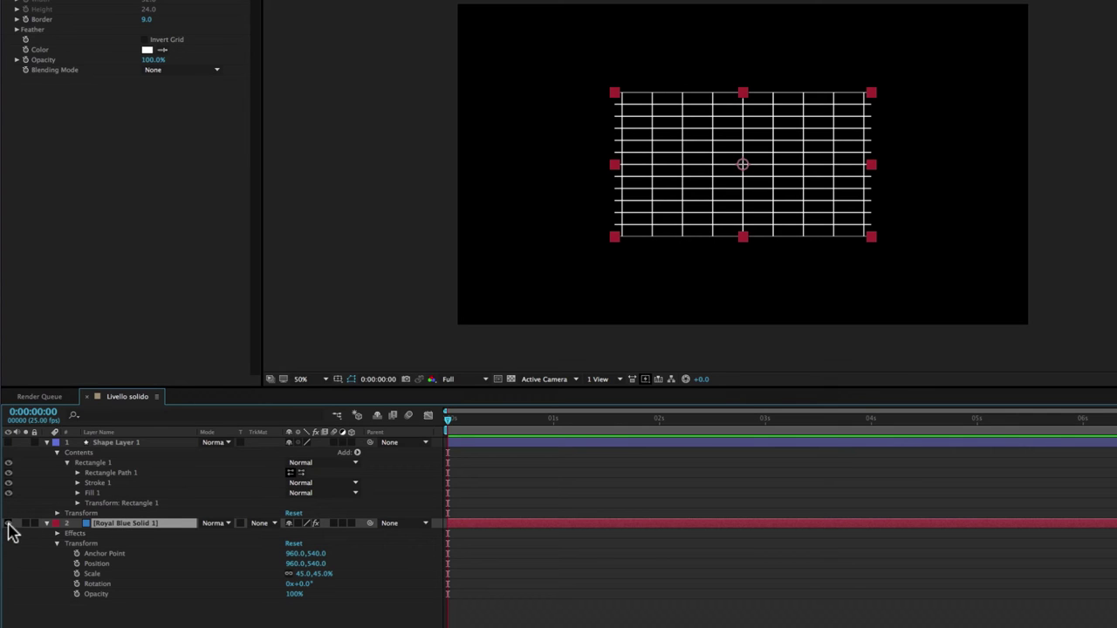
click(8, 524)
- Unhide Shape Layer 1 and apply Effect > Generate > Grid to it
click(125, 442)
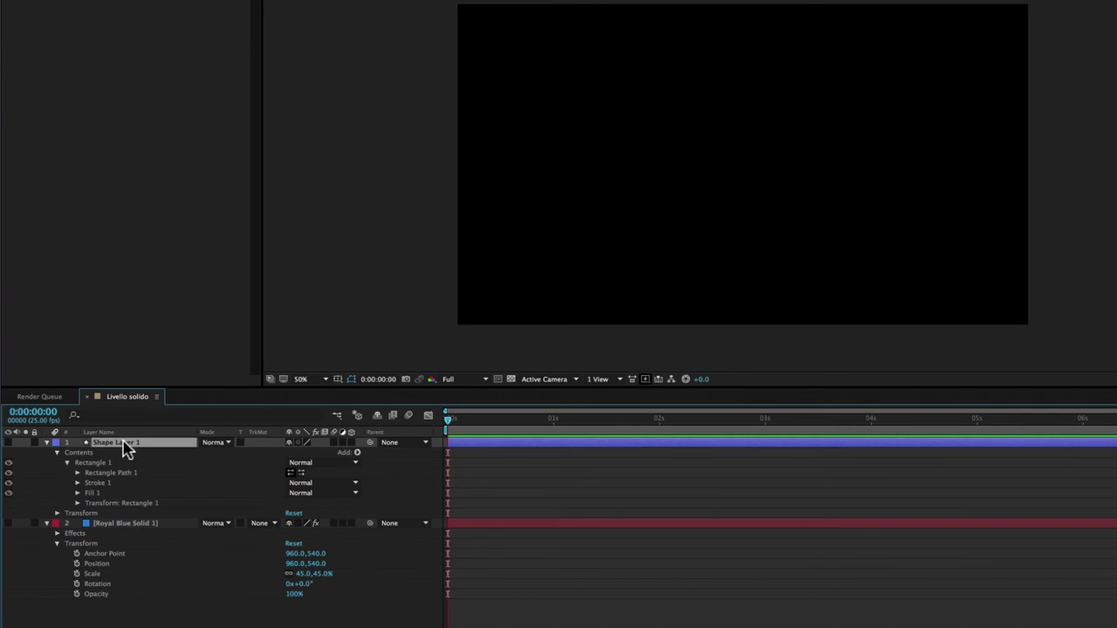
click(8, 442)
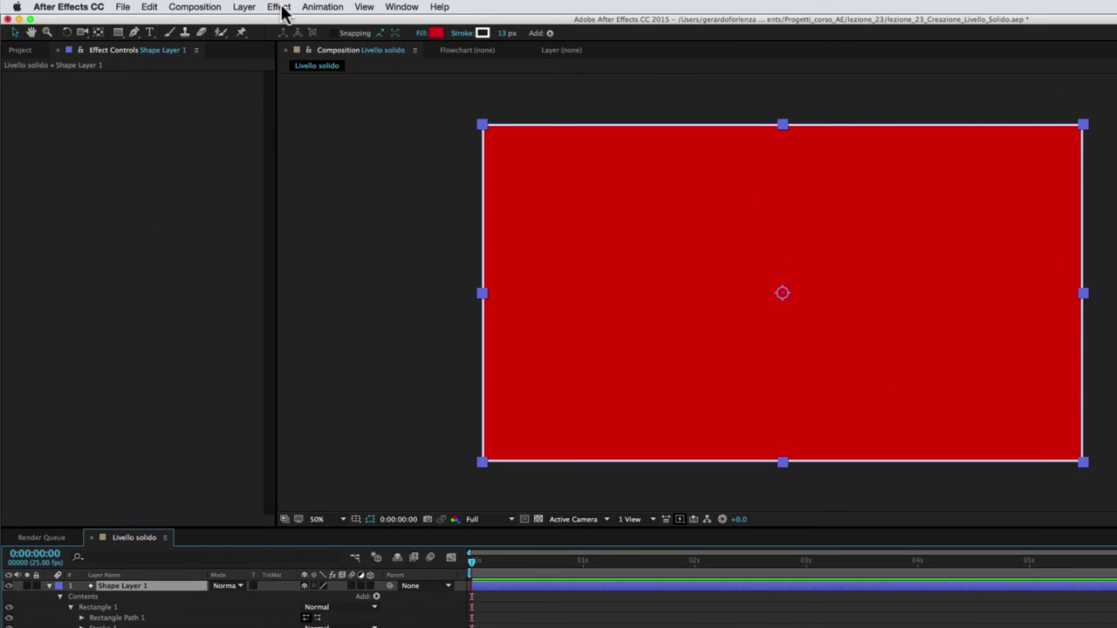
click(281, 8)
mouse_move(402, 172)
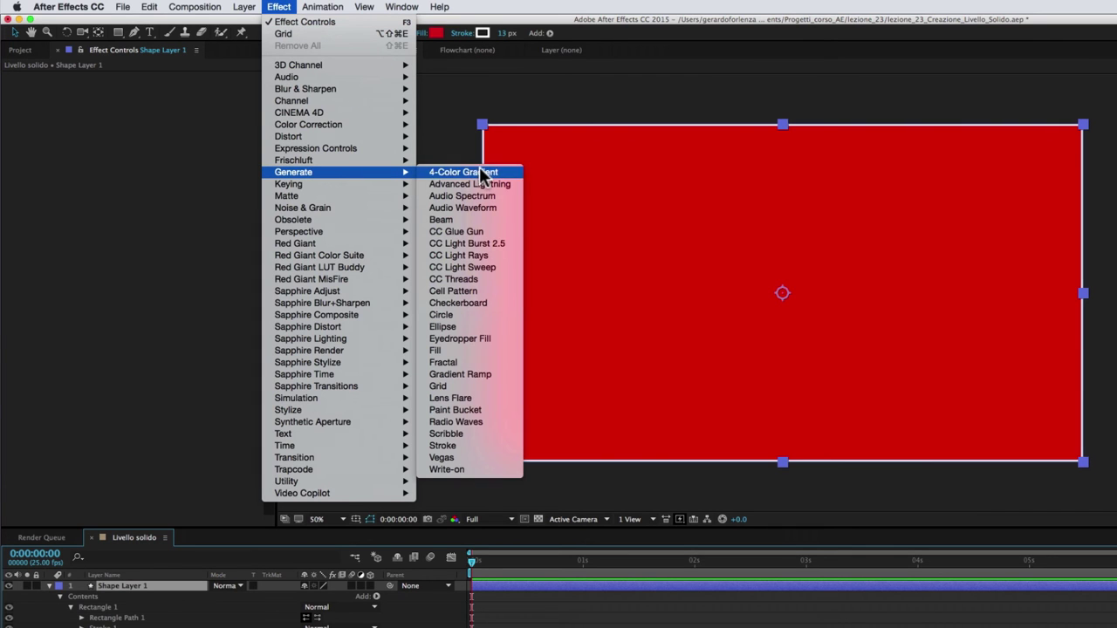
click(461, 385)
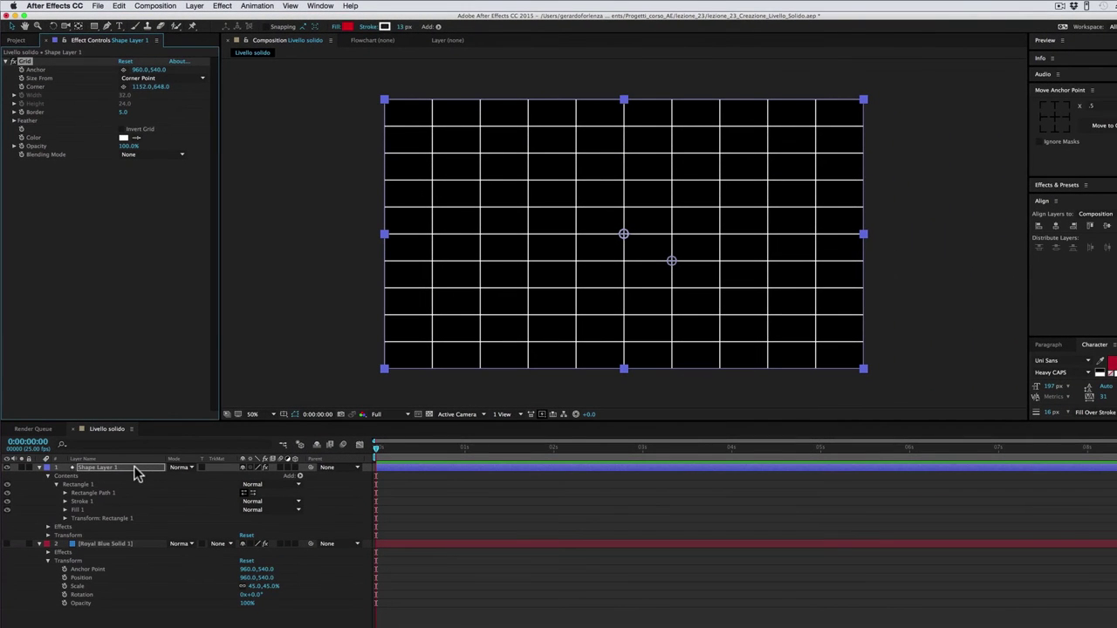
click(135, 472)
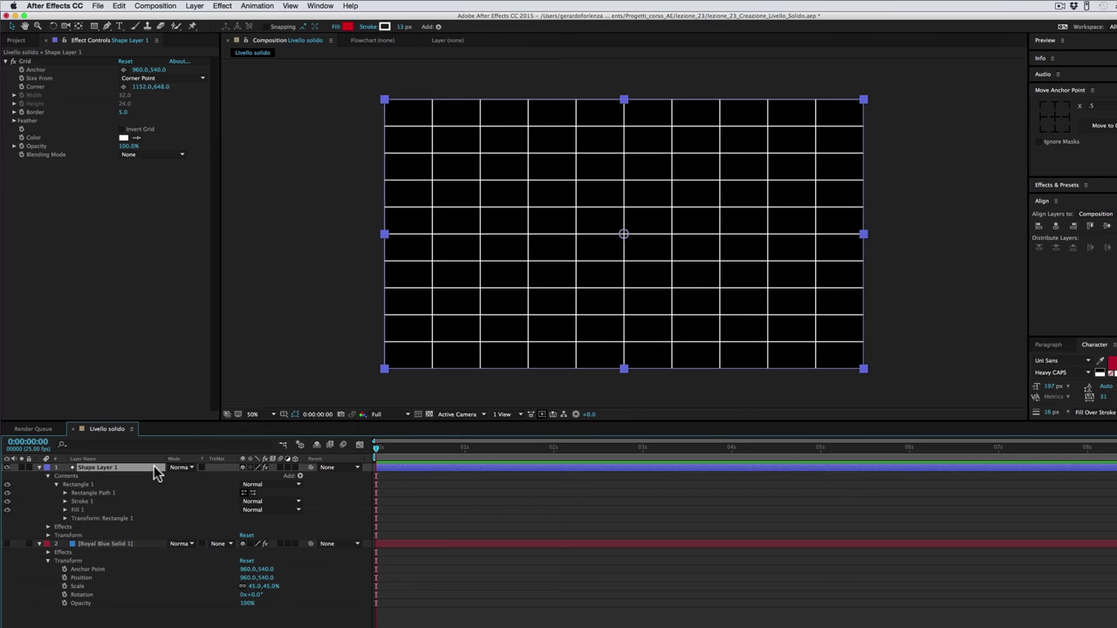
- Scale Shape Layer 1 down to 43%, then select the Royal Blue Solid 1 layer
key(s)
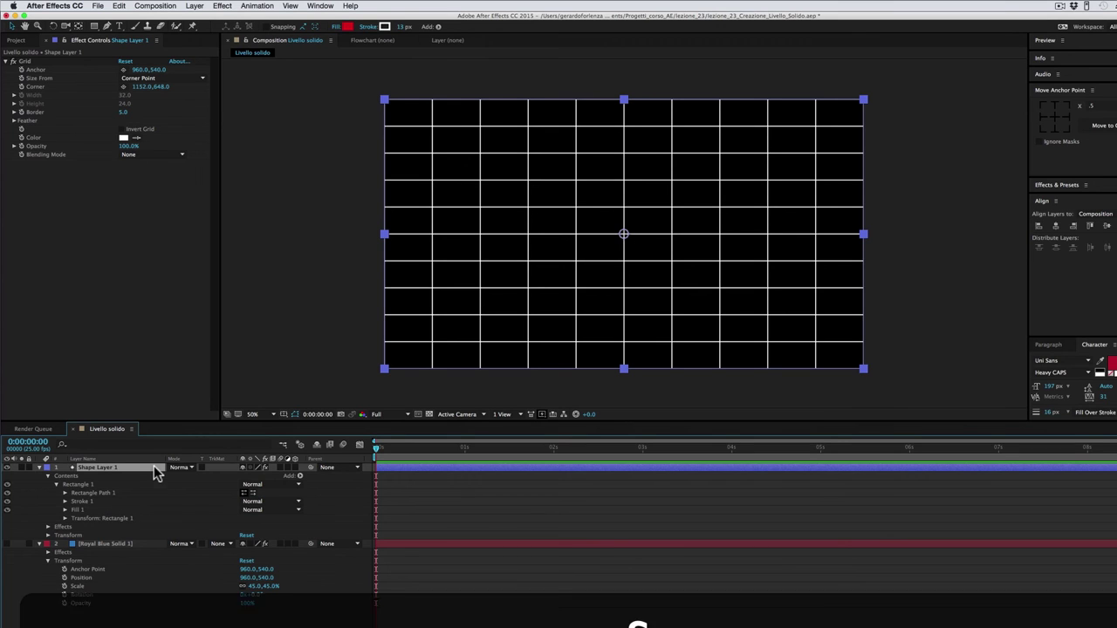
drag(277, 478, 256, 476)
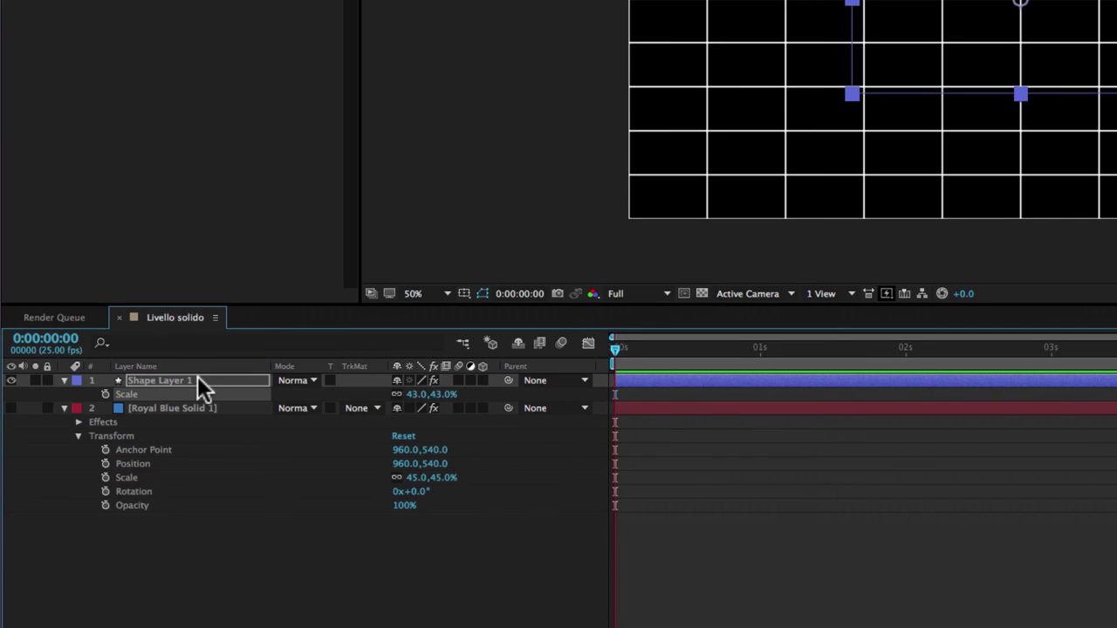
key(Return)
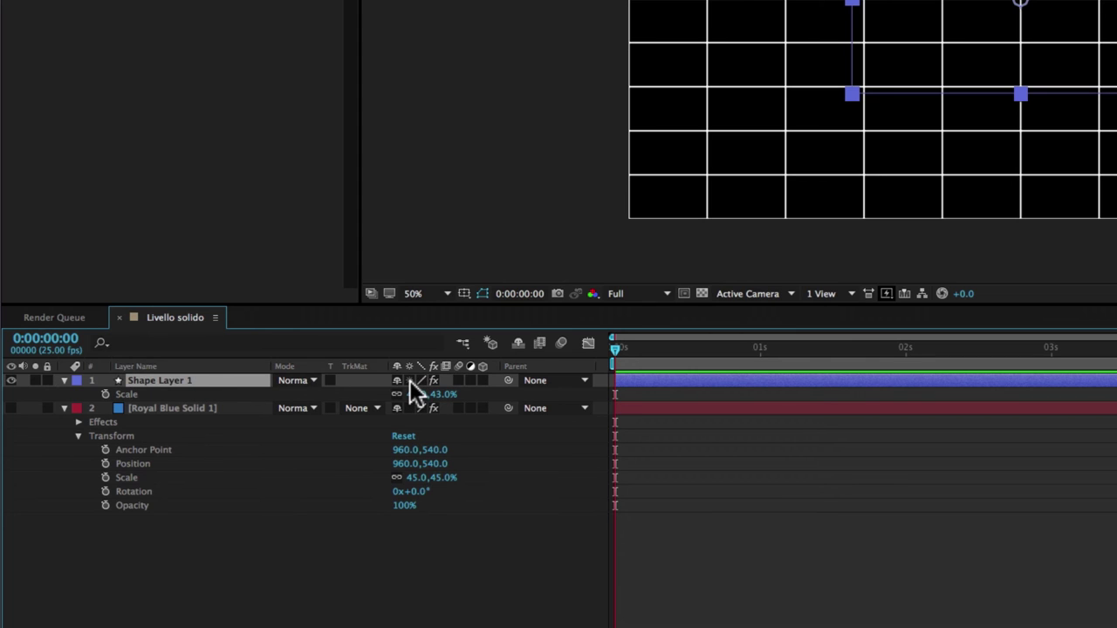
key(F2)
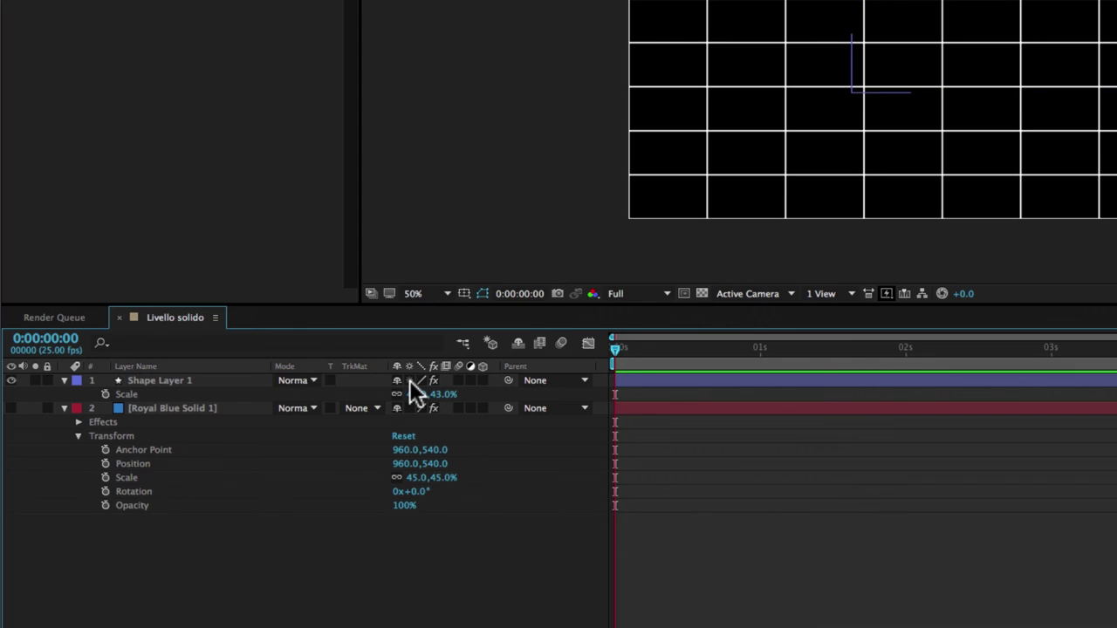
click(197, 380)
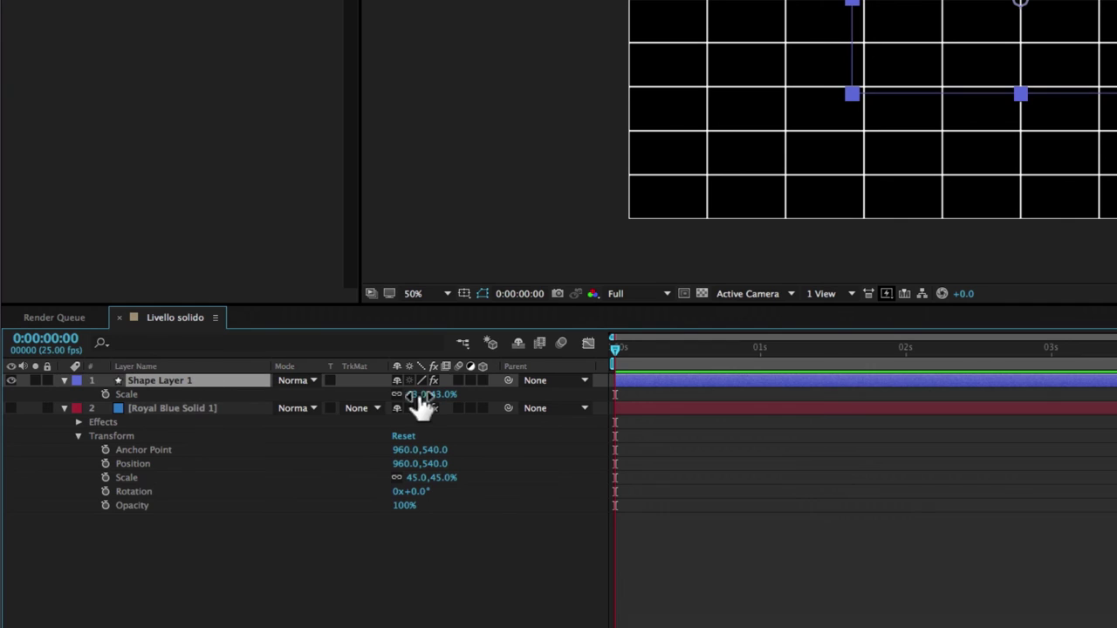
click(232, 407)
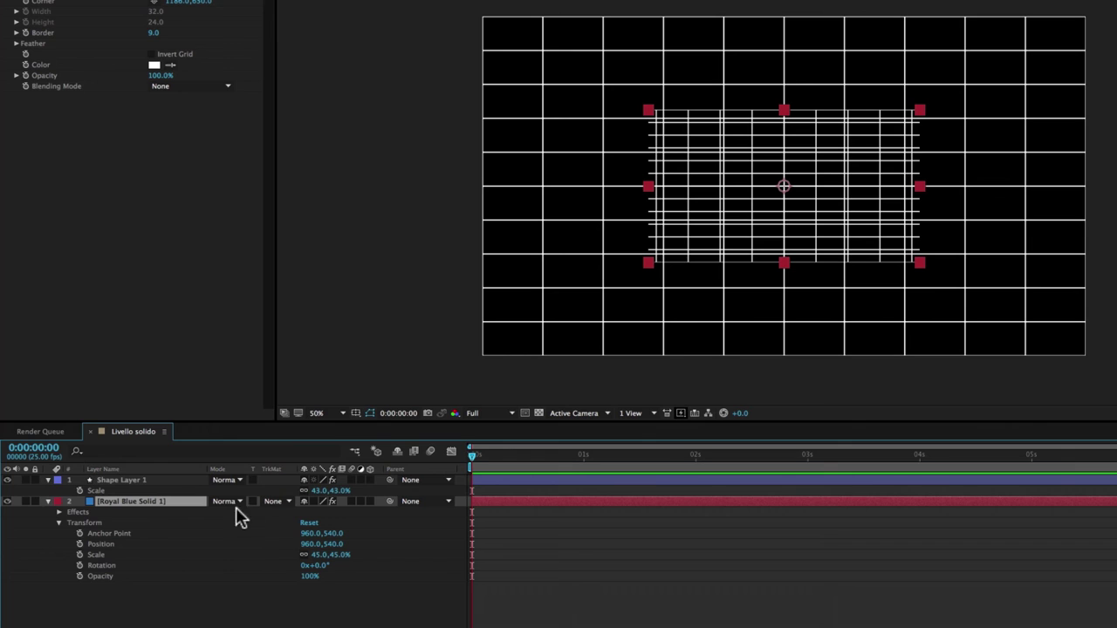
- Hide Shape Layer 1 and try the solid layer enlarged to 47% scale
click(313, 501)
click(9, 480)
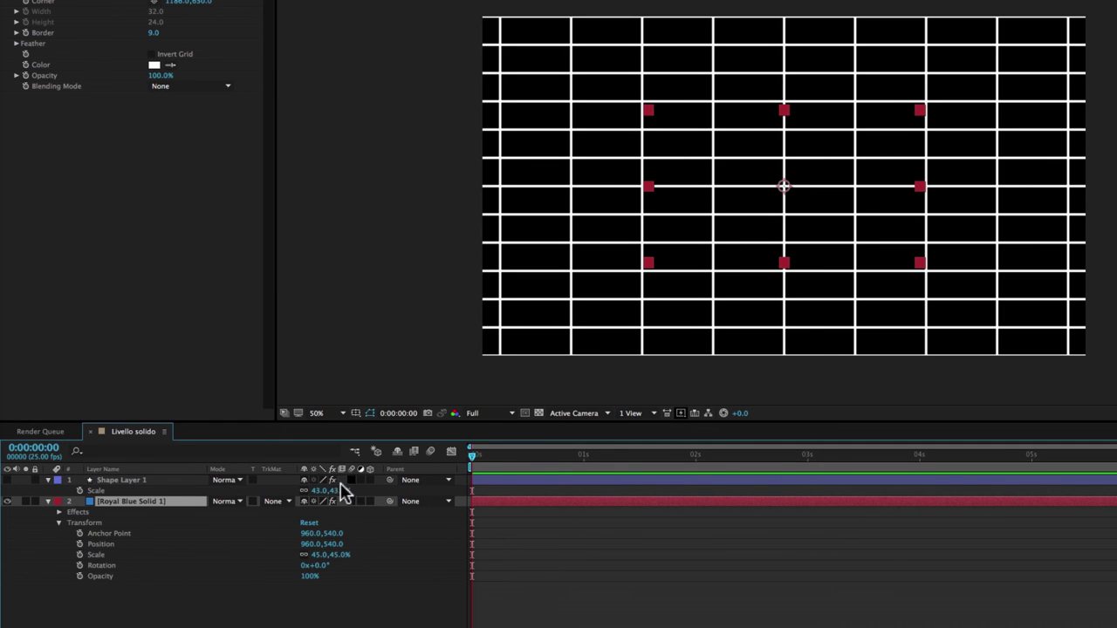
drag(336, 555, 377, 550)
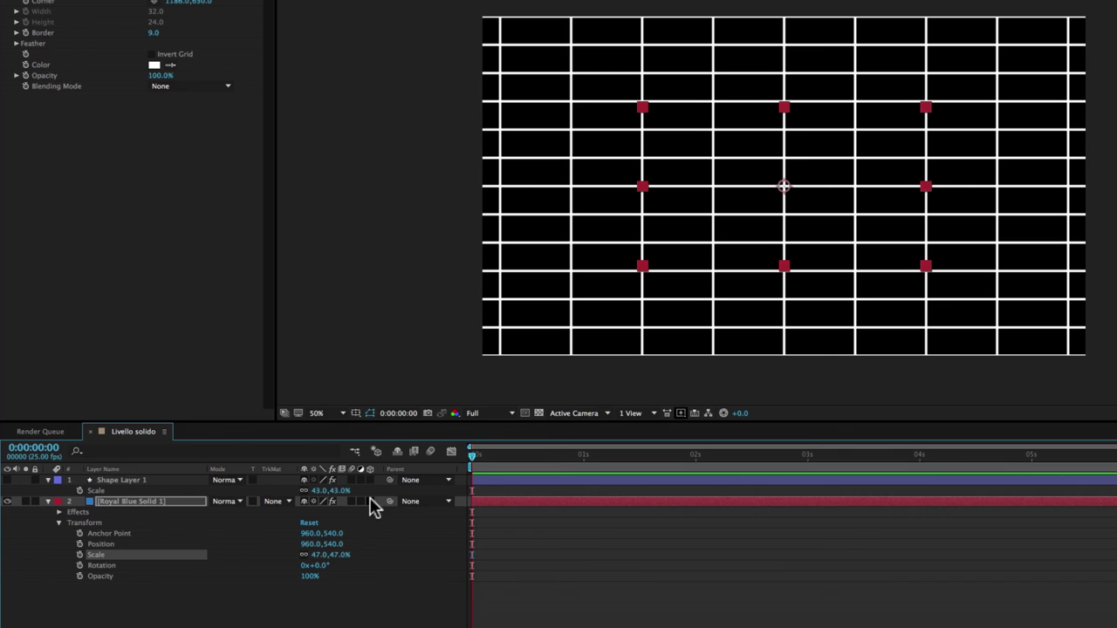
click(182, 503)
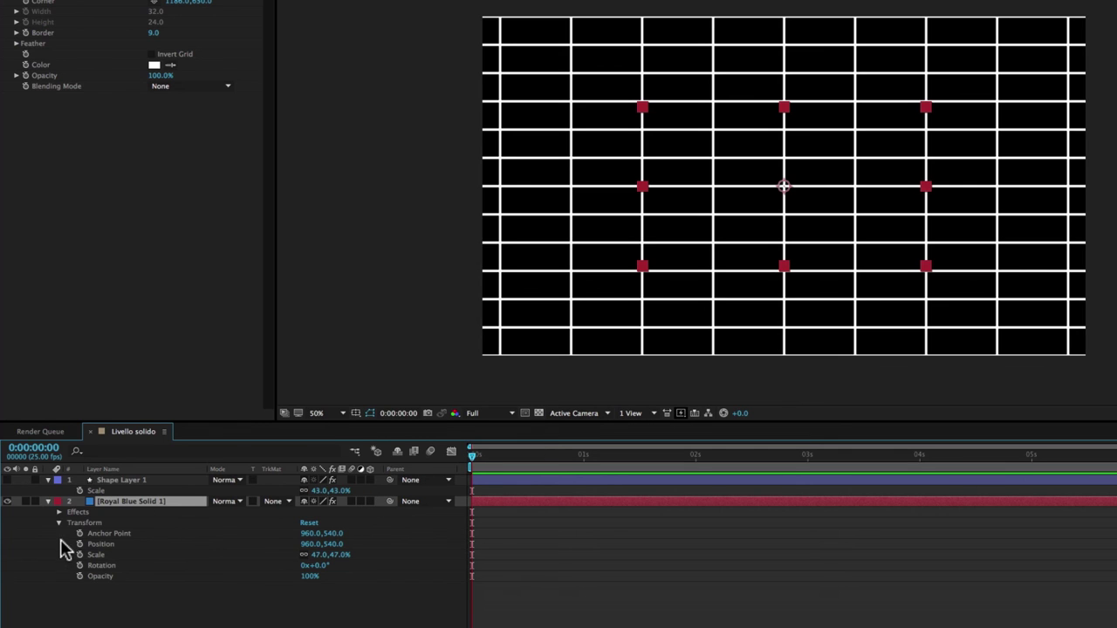
- Toggle the solid's Collapse Transformations switch to compare grids, and scale the solid to 42%
click(314, 503)
click(313, 505)
click(313, 504)
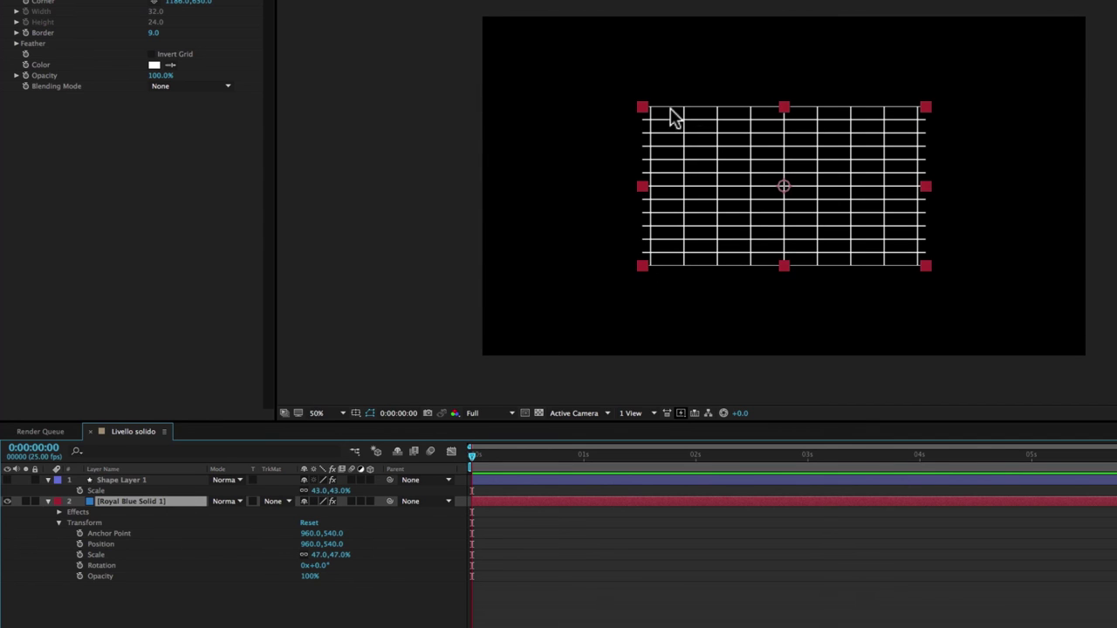
mouse_move(337, 556)
mouse_down()
mouse_move(320, 556)
mouse_move(354, 559)
mouse_move(337, 556)
mouse_up()
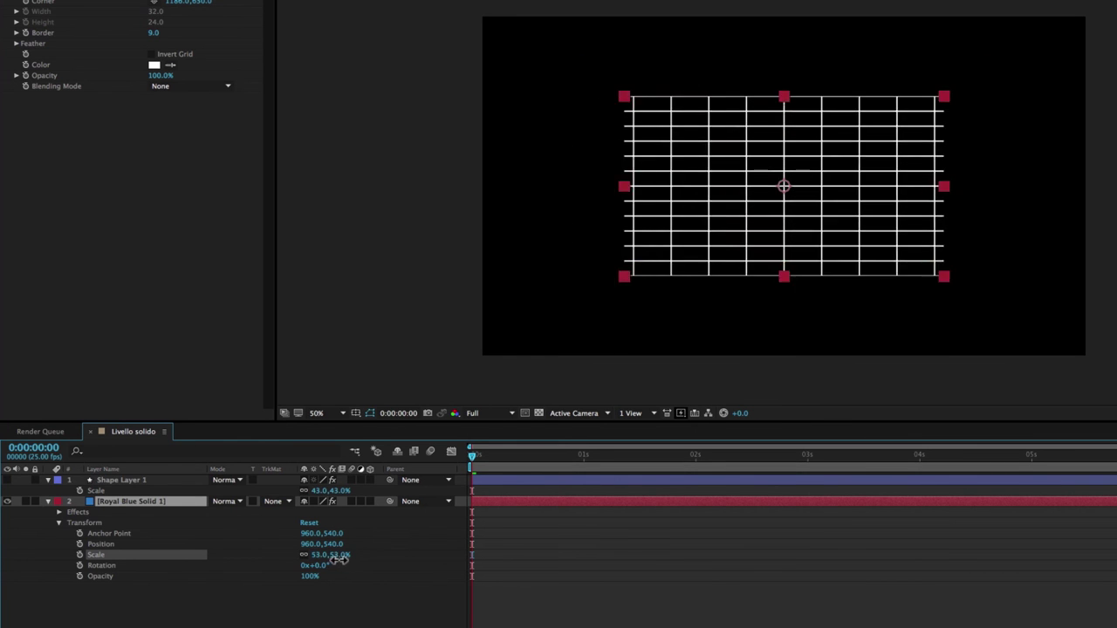
click(314, 503)
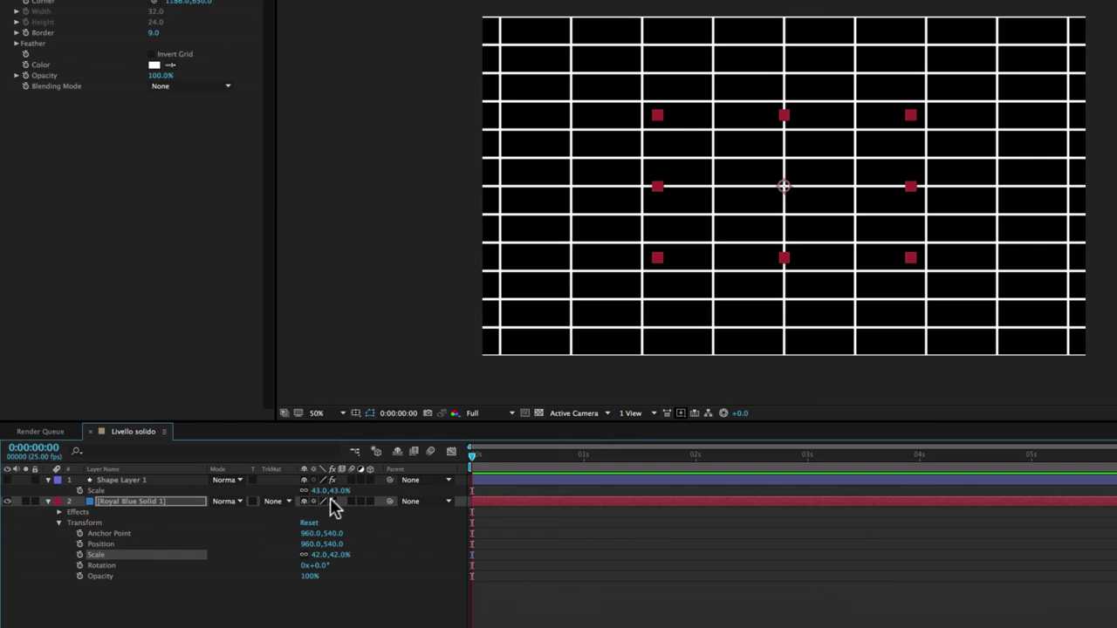
click(315, 502)
click(194, 502)
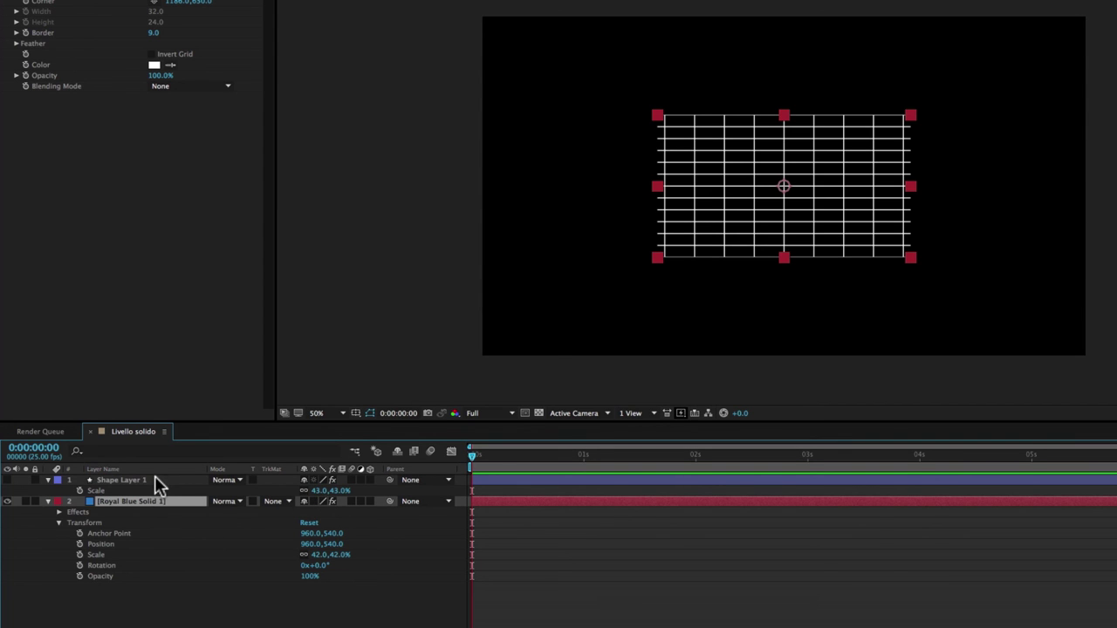
click(121, 481)
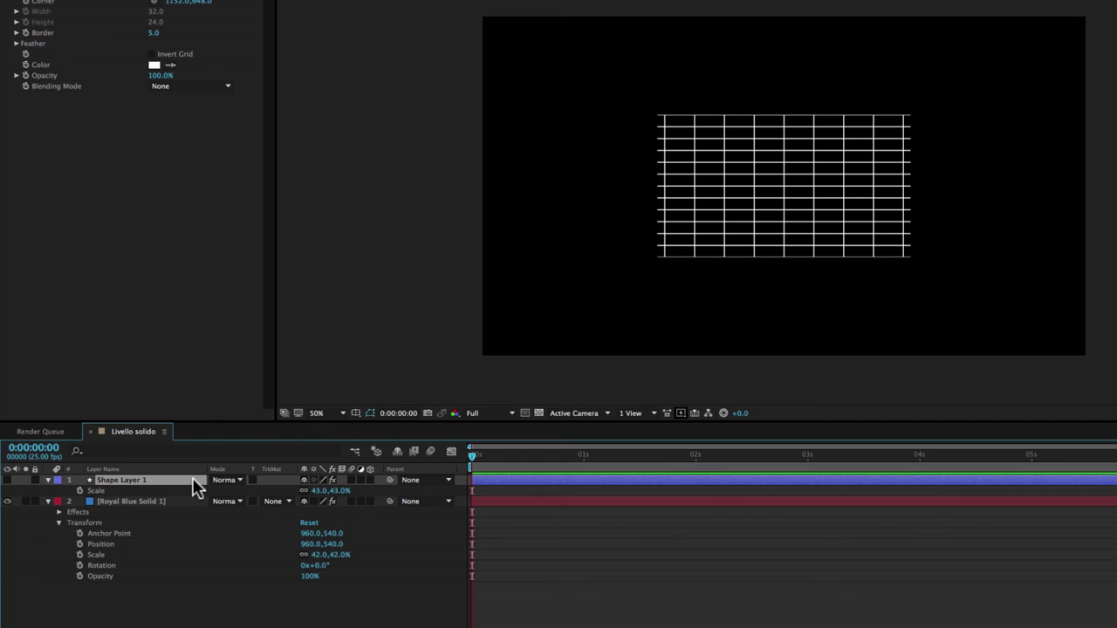
shift+click(163, 504)
click(163, 502)
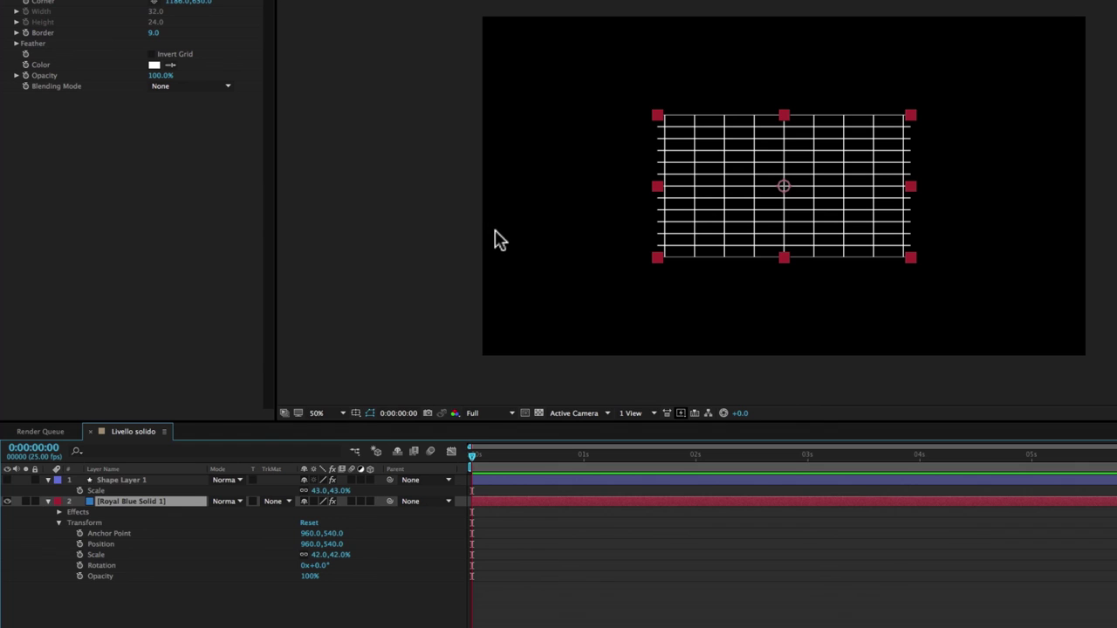
click(155, 479)
click(132, 500)
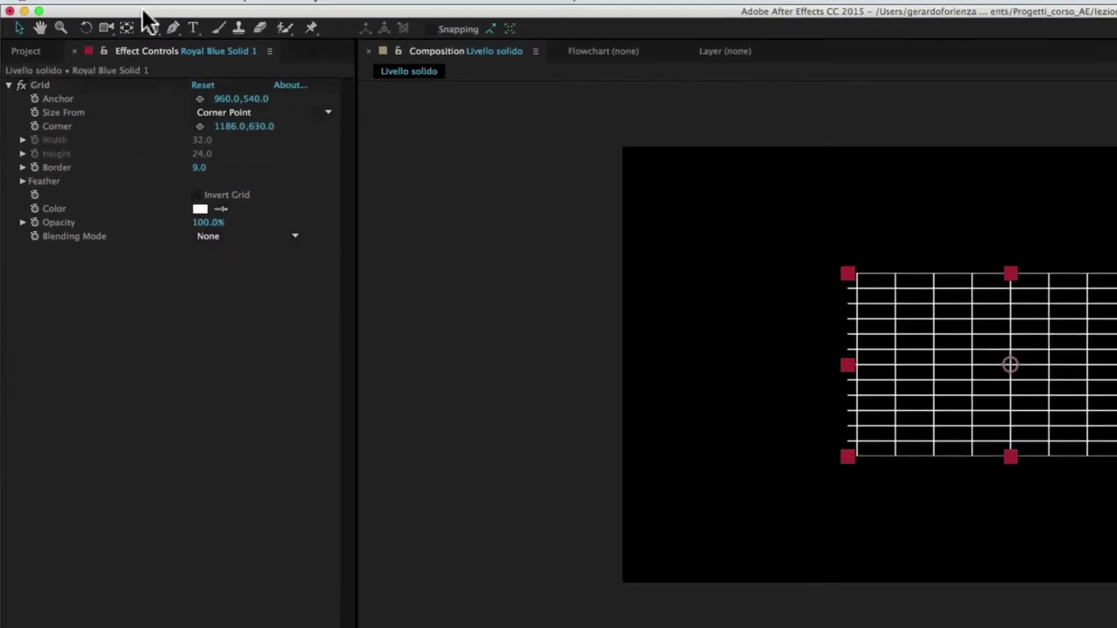
- Recolor the solid to red in Solid Settings, making it Red Solid 1
click(325, 11)
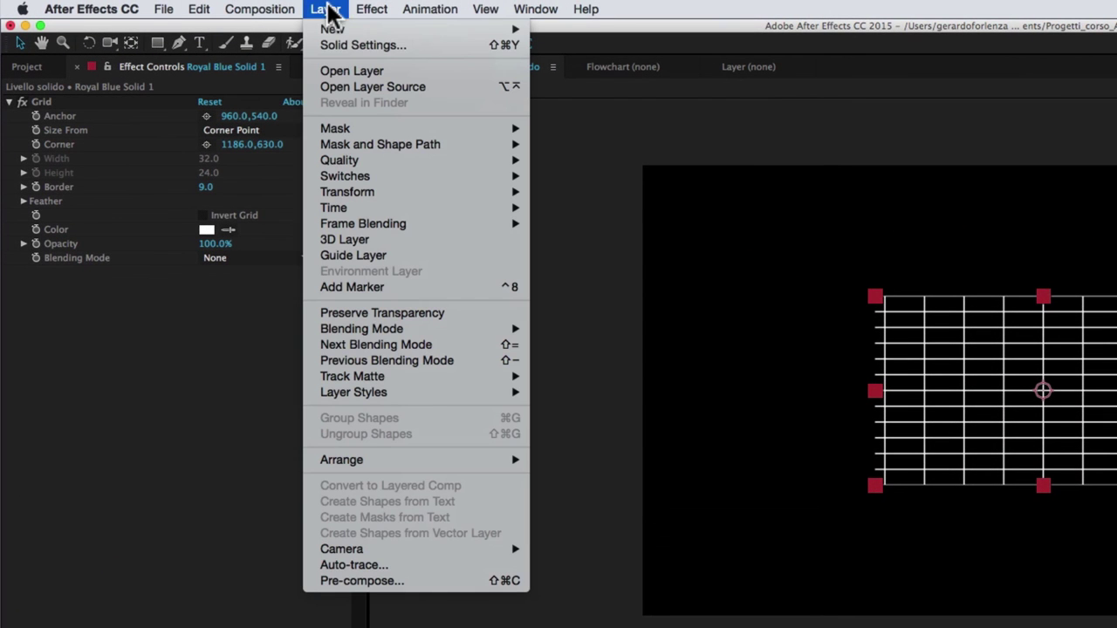
click(342, 48)
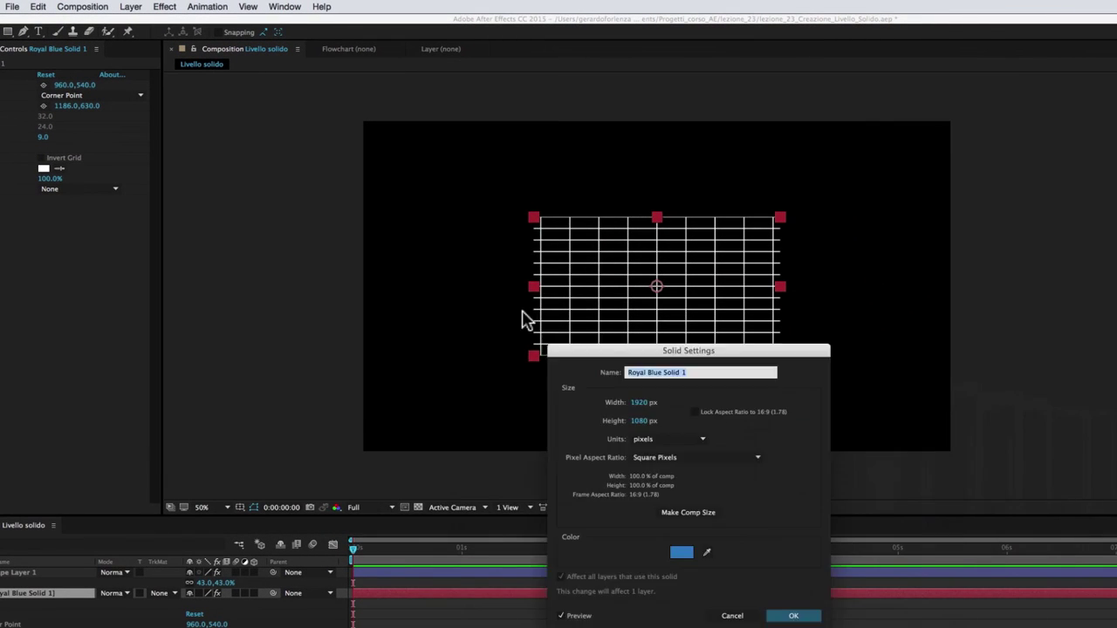
click(529, 342)
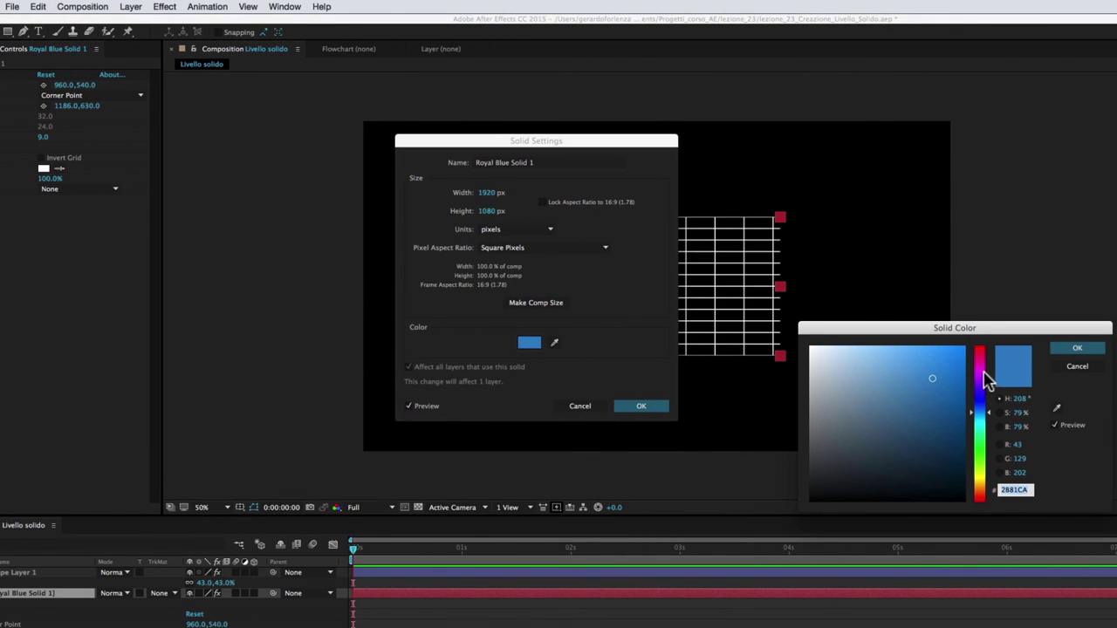
drag(984, 374, 980, 348)
click(1076, 347)
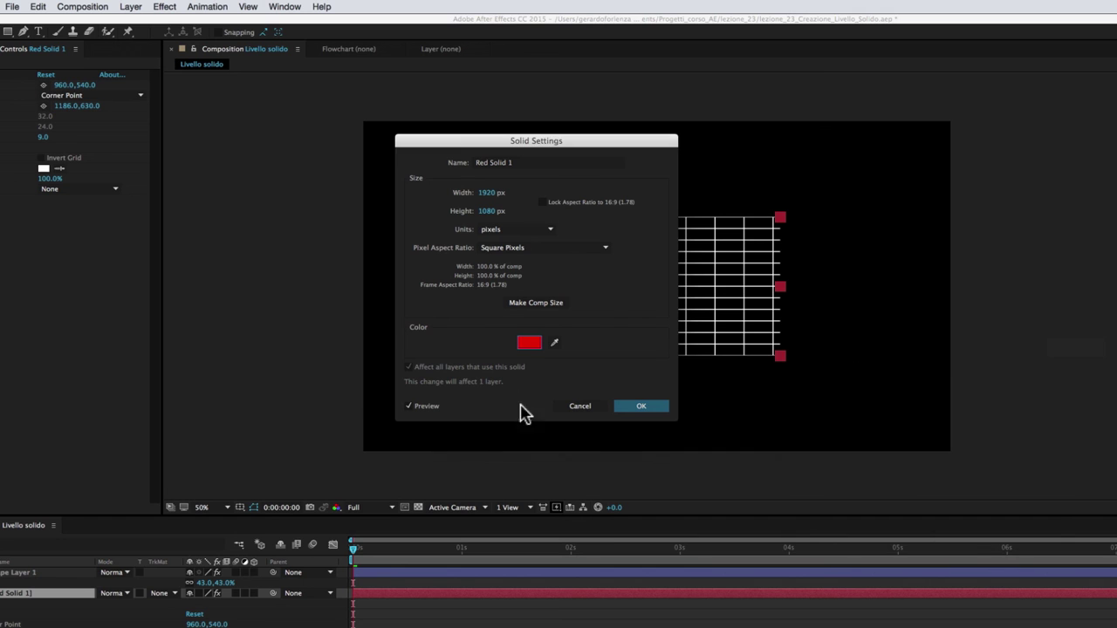
click(646, 408)
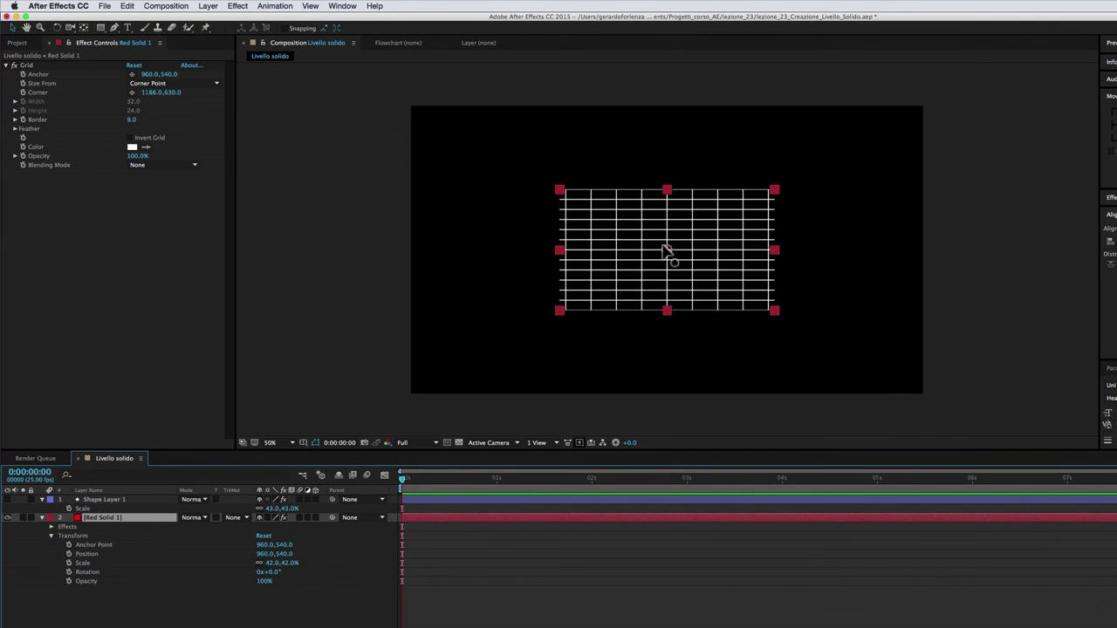